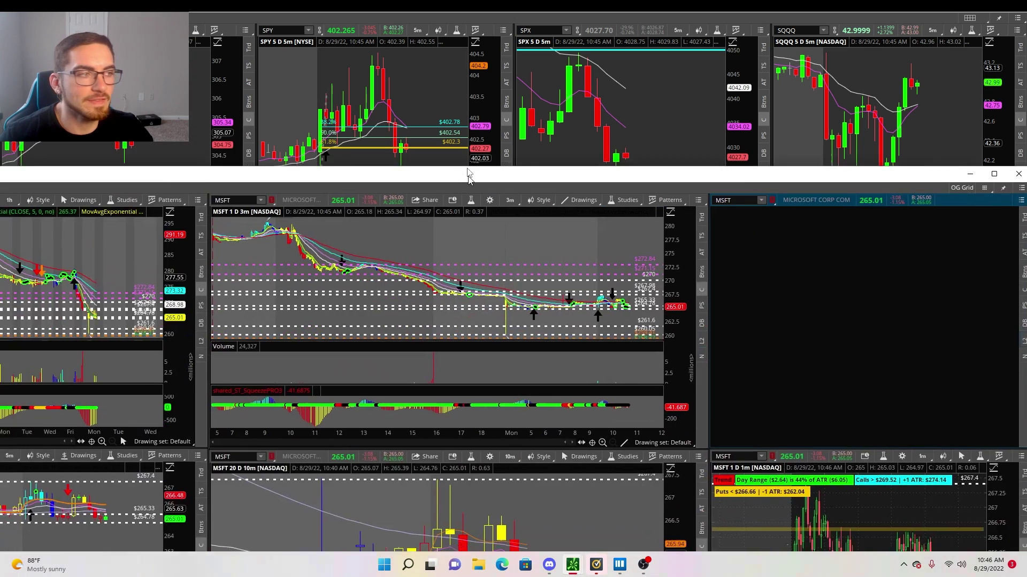
- Move the detached MSFT multi-chart window up over the eight-chart market grid
drag(467, 166, 374, 79)
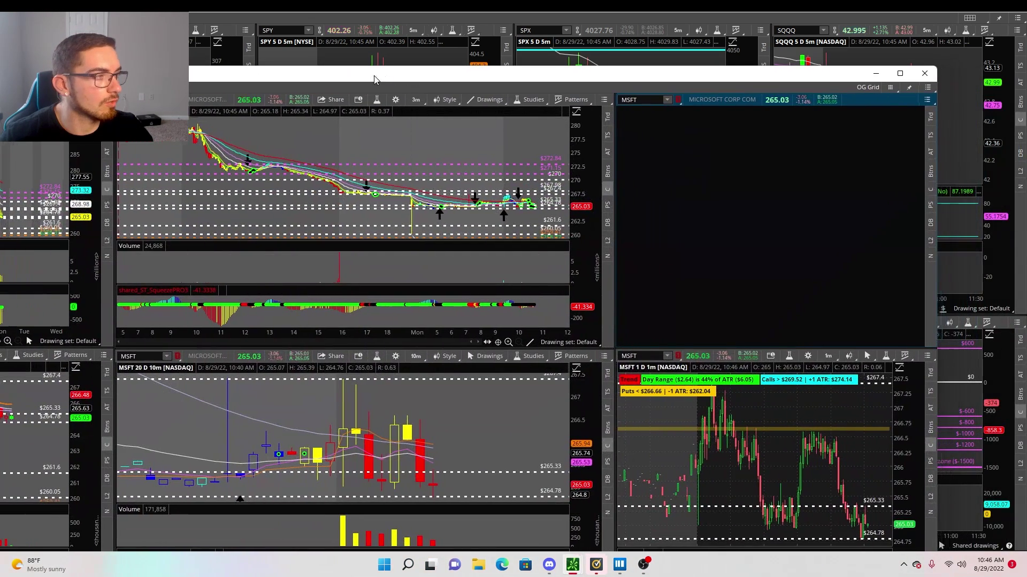
- Maximize the MSFT six-chart window and zoom the top-left 1h chart in to recent days
click(899, 78)
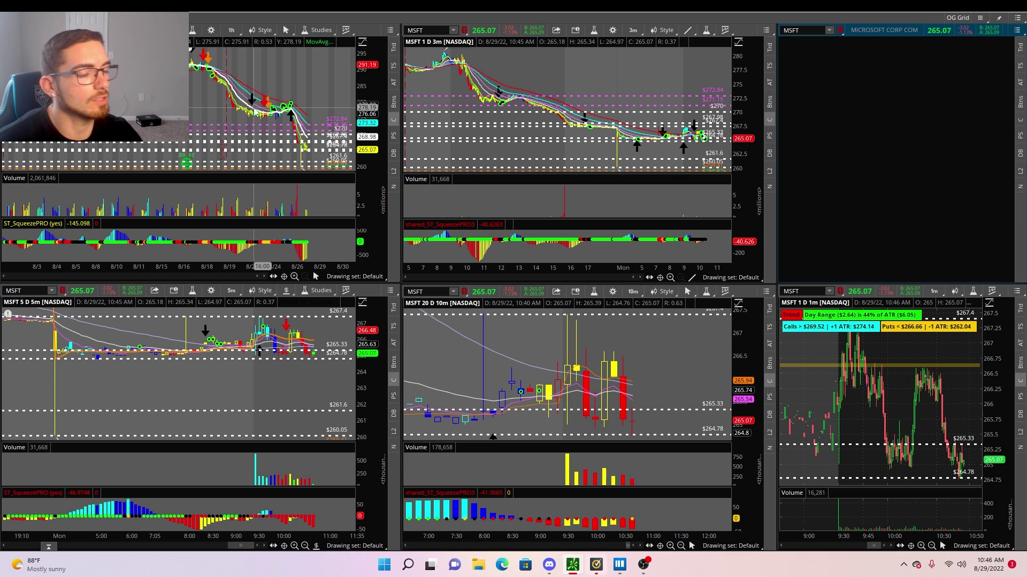
scroll(196, 119, up, 3)
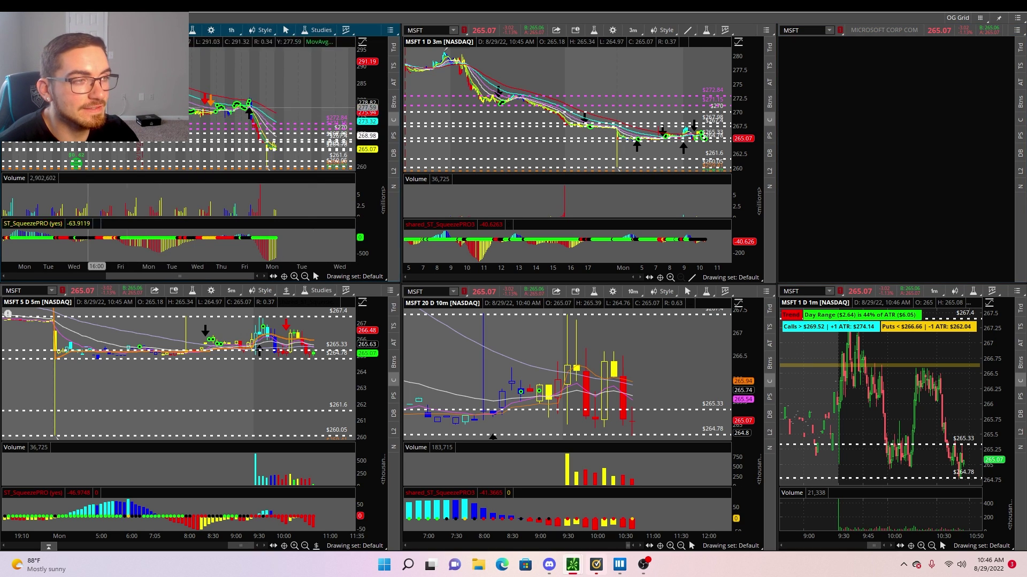
scroll(265, 122, up, 2)
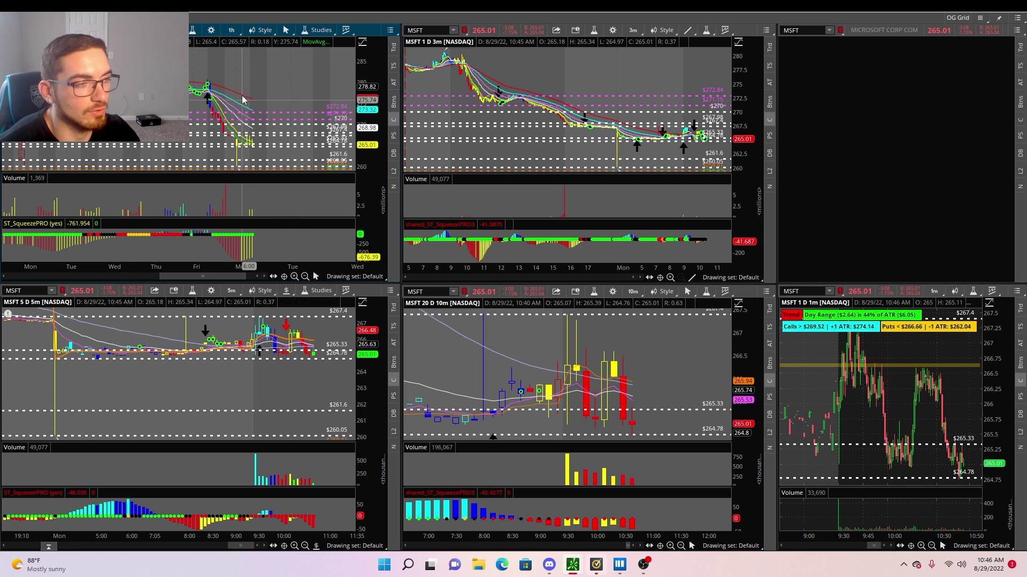
right_click(269, 75)
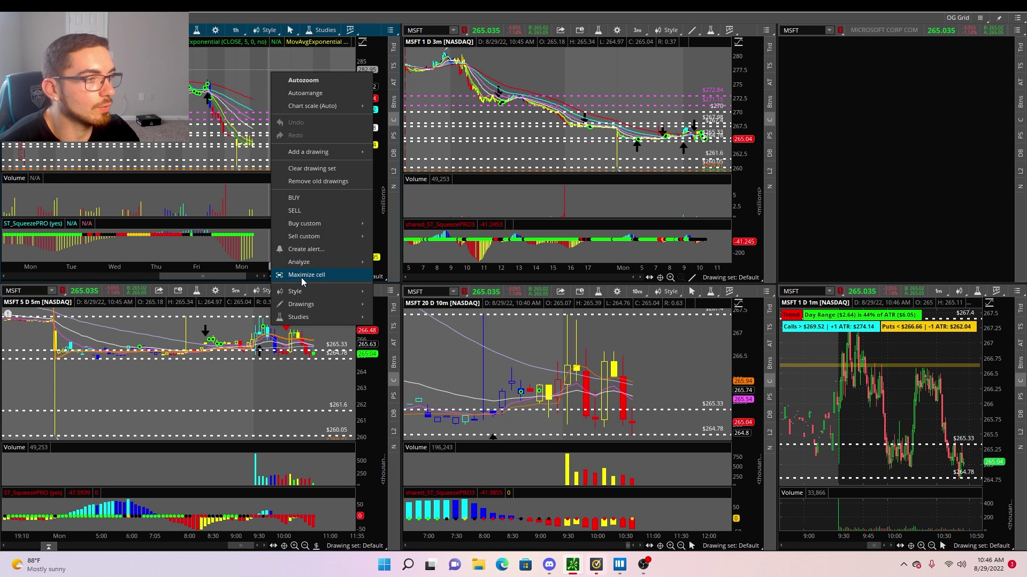
- Maximize the 1h MSFT chart cell and make the SqueezePRO pane much taller
click(301, 278)
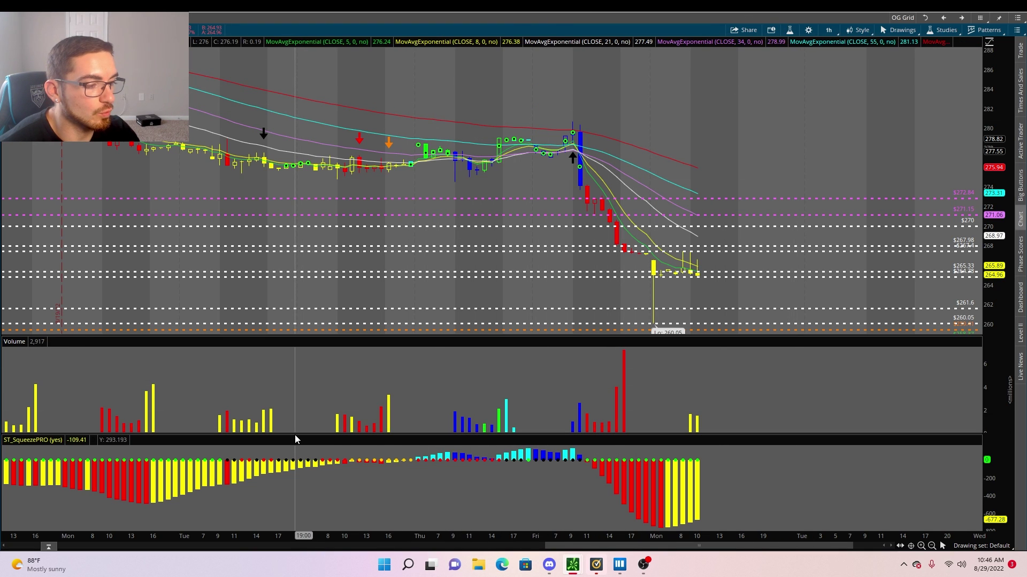
drag(295, 436, 304, 288)
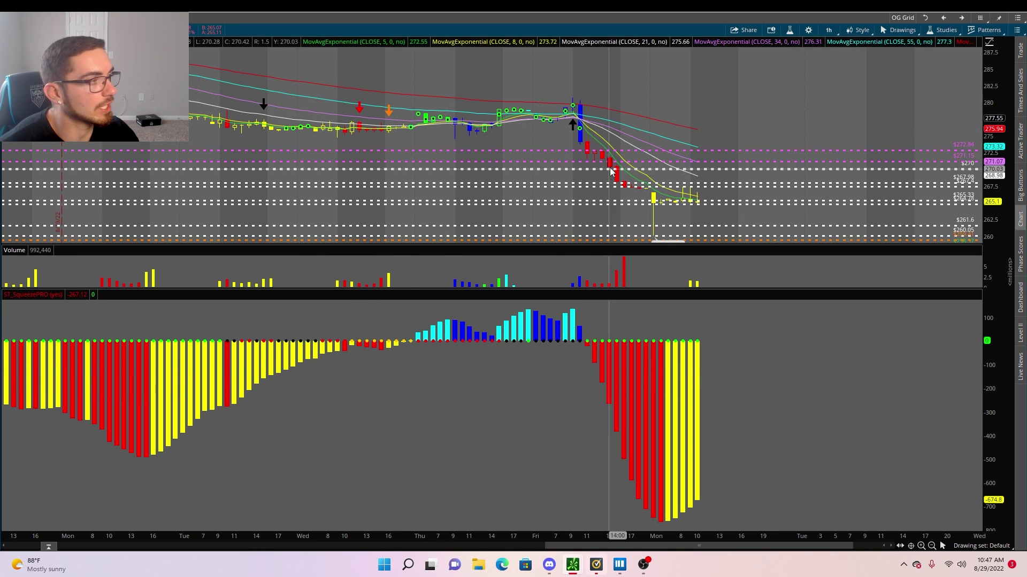
click(790, 32)
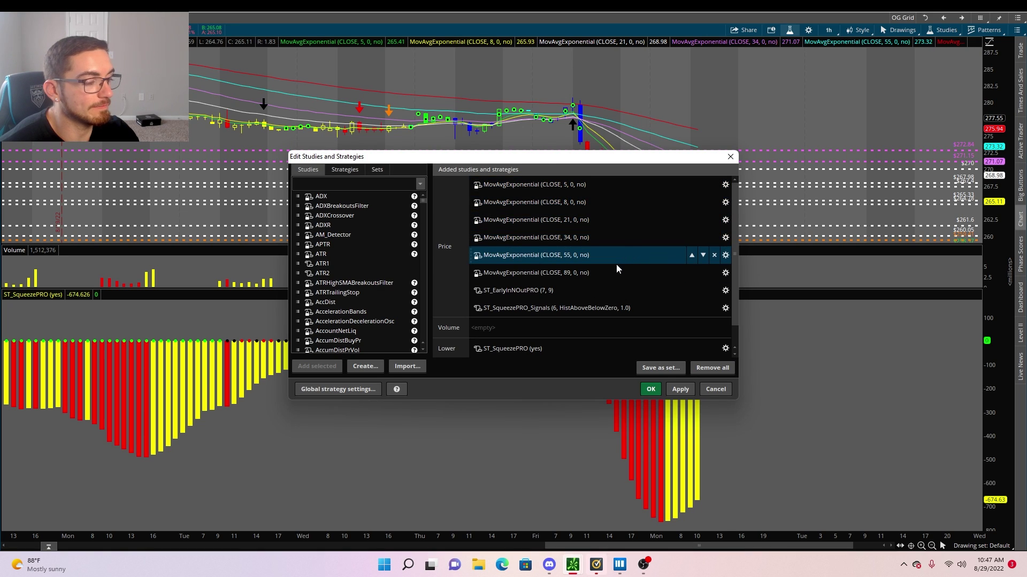
click(715, 389)
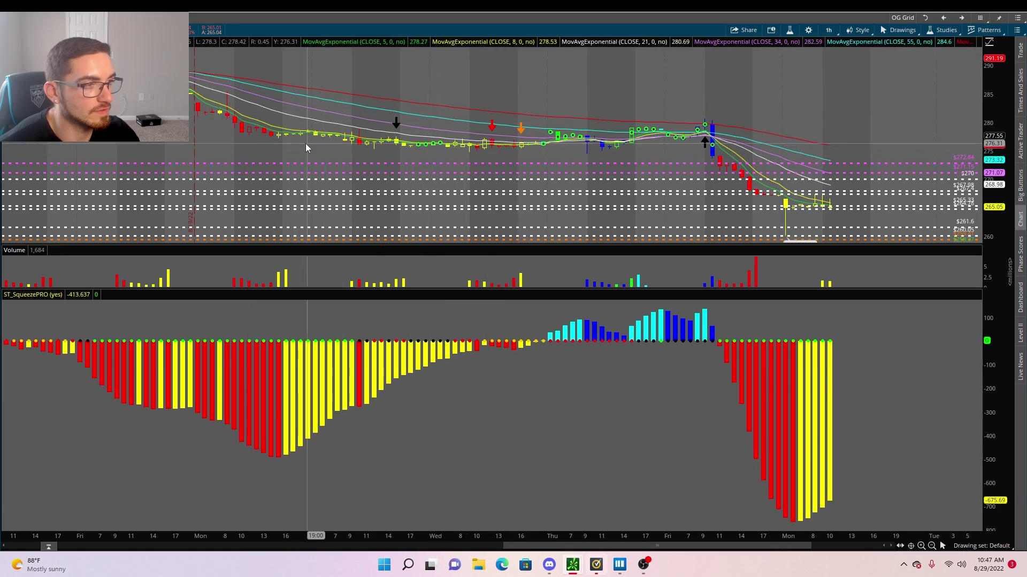
- Scroll back through MSFT hourly history and zoom into an earlier August rally
scroll(288, 140, up, 5)
scroll(278, 138, up, 10)
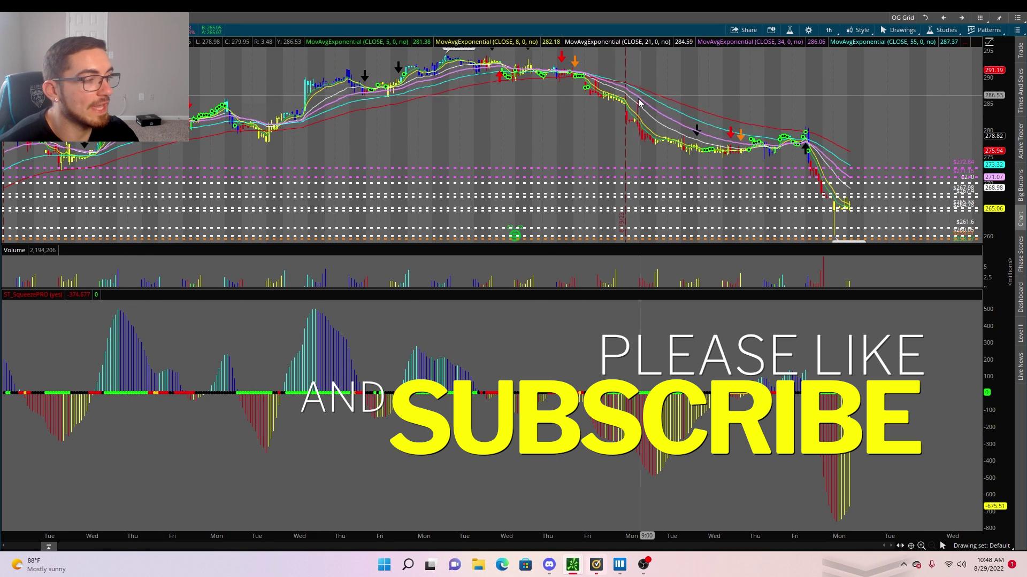
drag(779, 130, 427, 107)
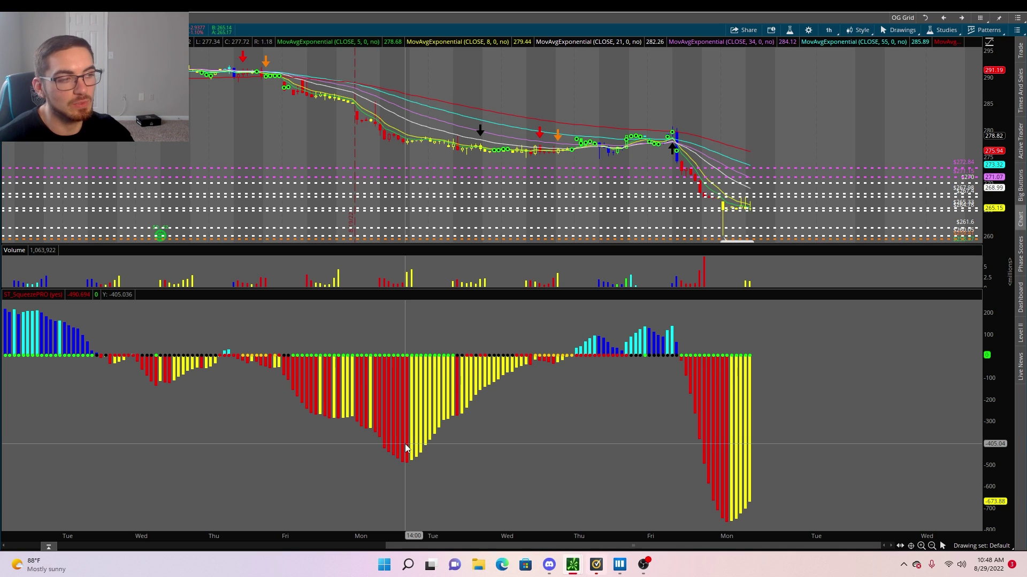
drag(404, 448, 293, 388)
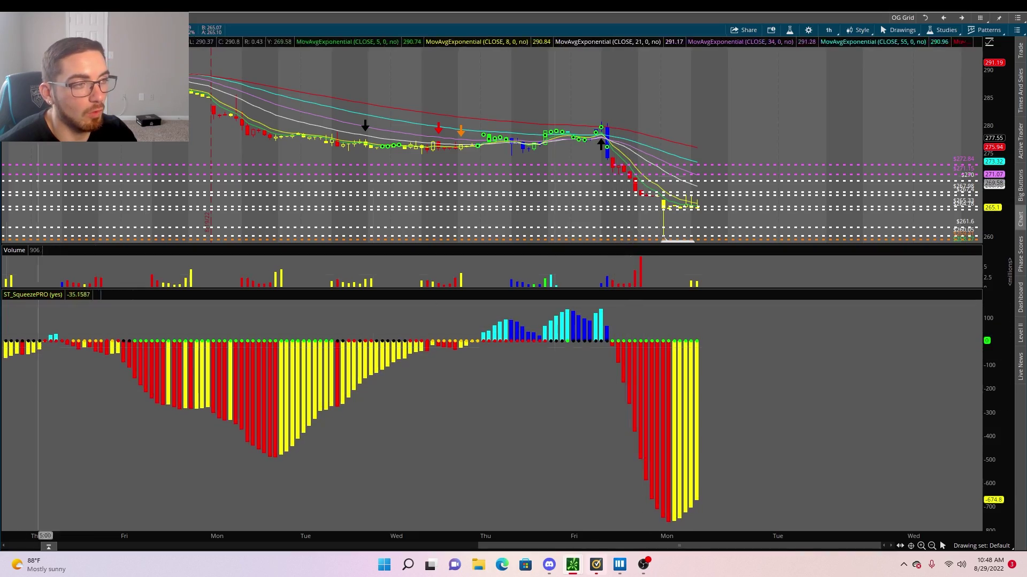
scroll(630, 393, up, 10)
scroll(140, 153, up, 15)
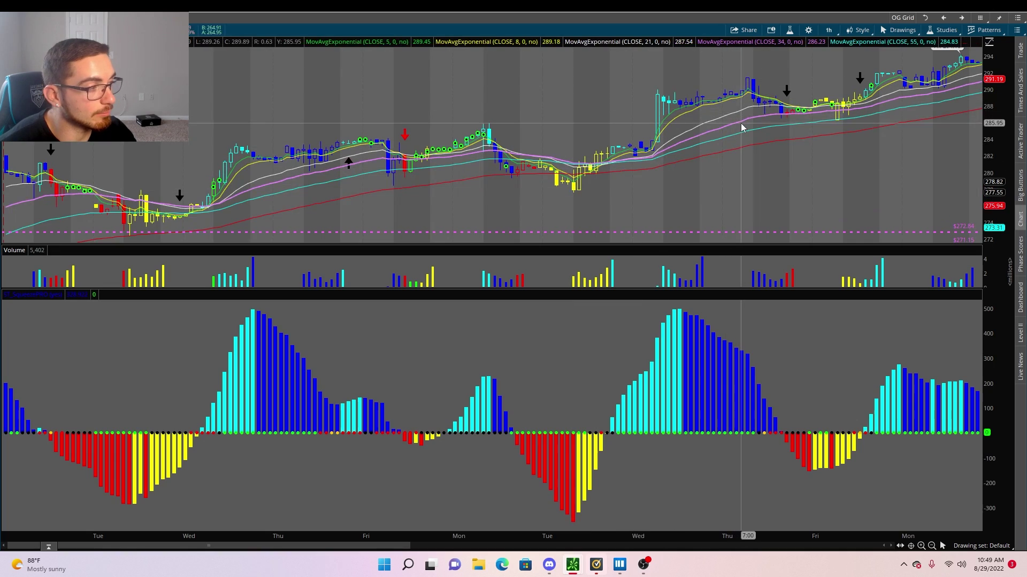
- Pan the MSFT hourly chart forward to the Wed–Wed span, then load a new ticker symbol
scroll(375, 332, down, 2)
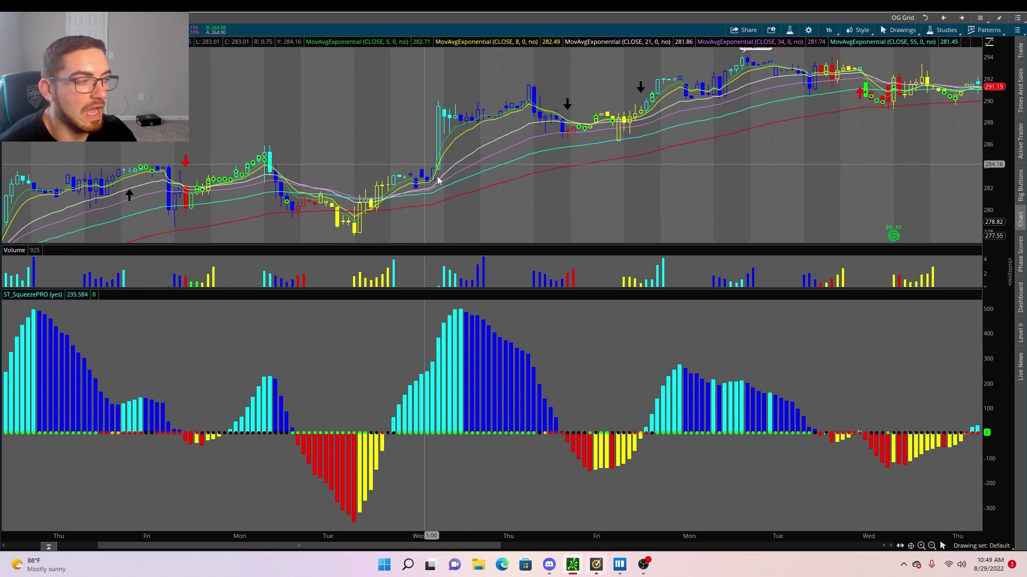
scroll(553, 280, down, 3)
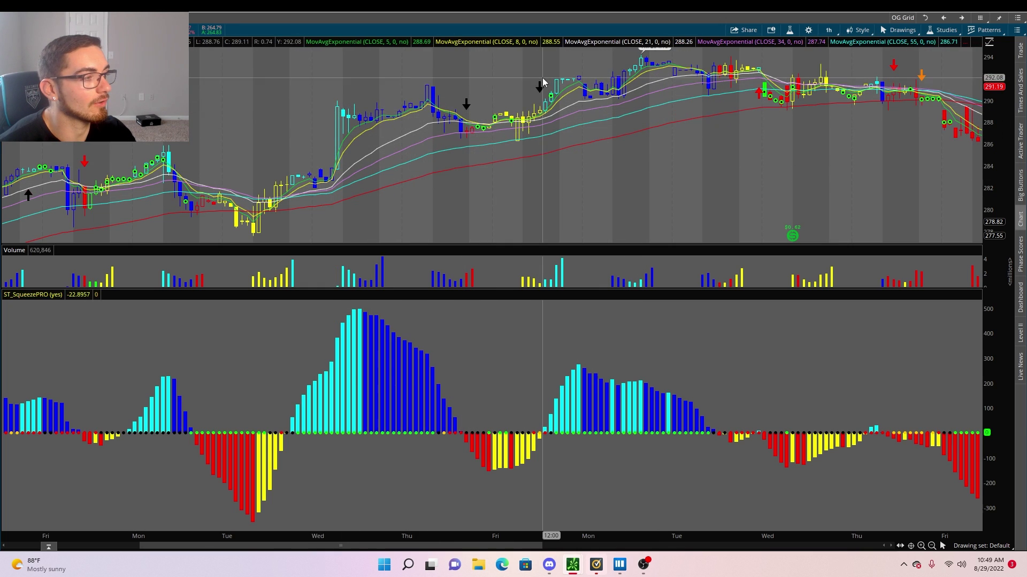
drag(800, 131, 611, 217)
scroll(611, 218, down, 3)
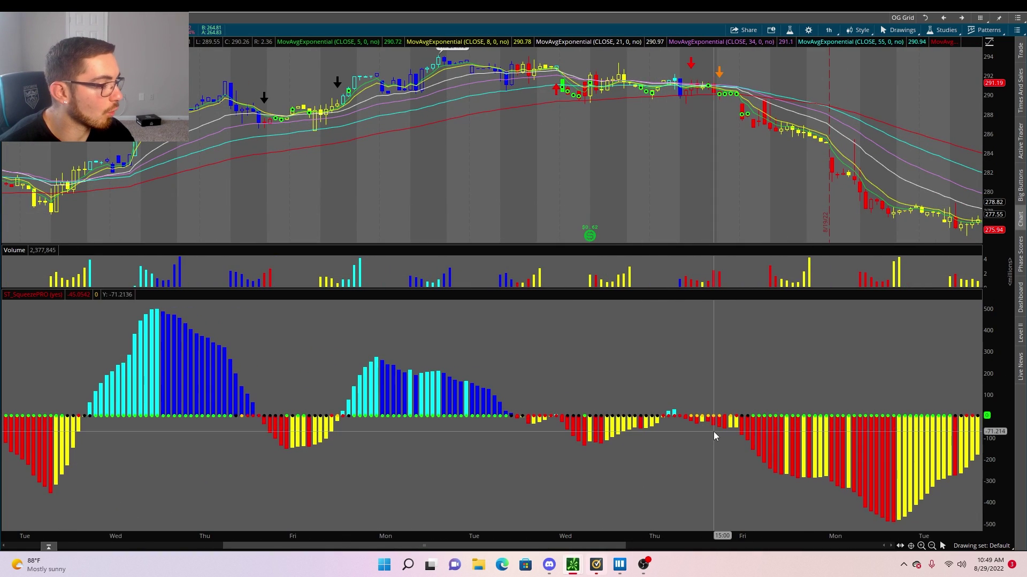
drag(719, 444, 565, 424)
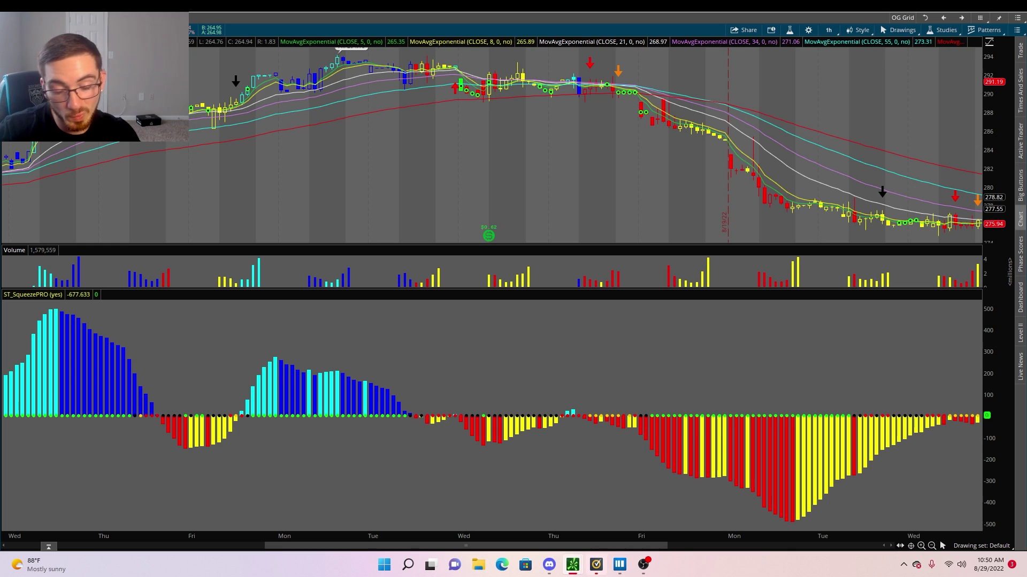
key(Return)
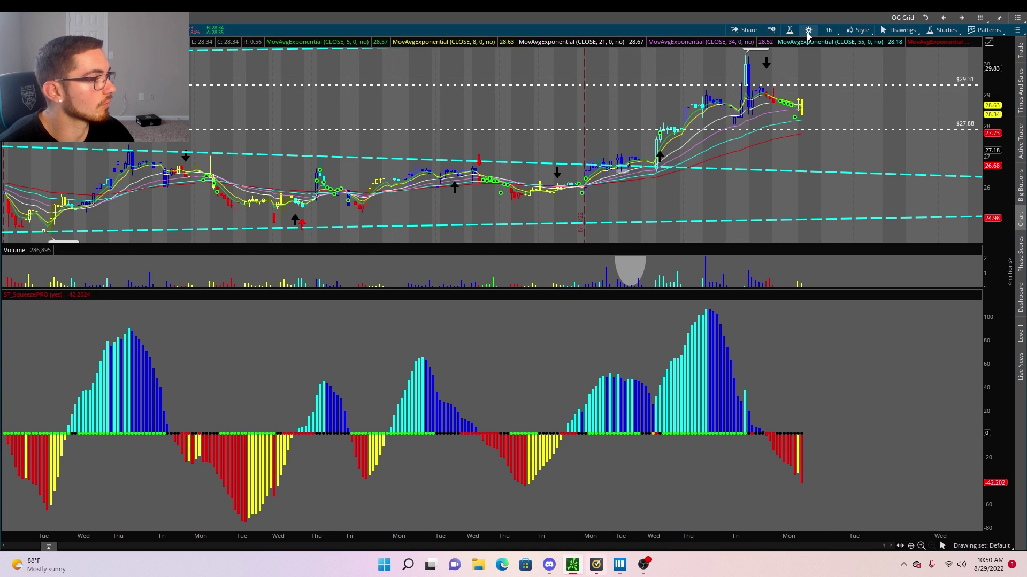
- Switch the new symbol to daily (D) bars and zoom in from 6/10 onward
click(828, 30)
click(789, 157)
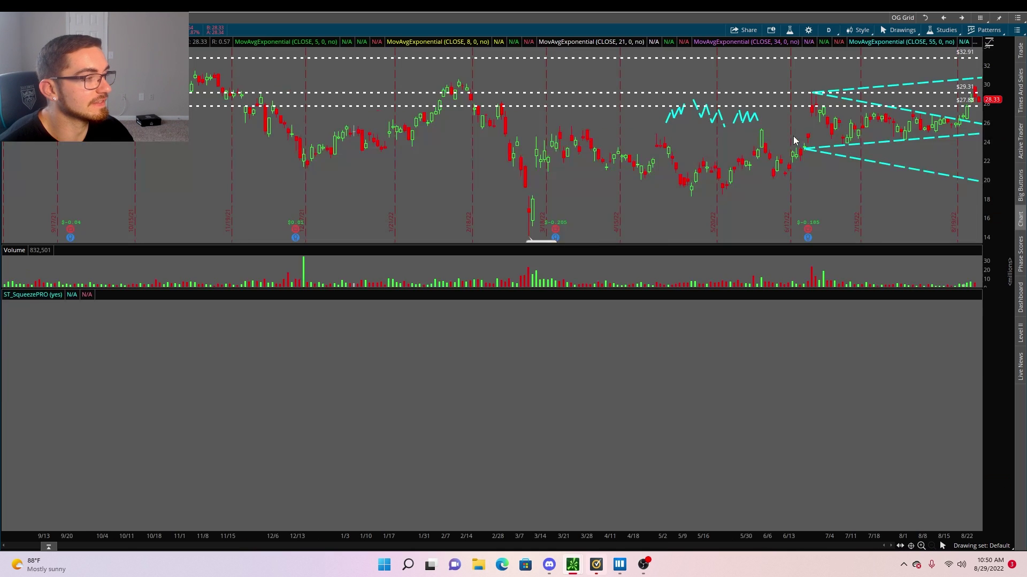
drag(310, 179, 849, 185)
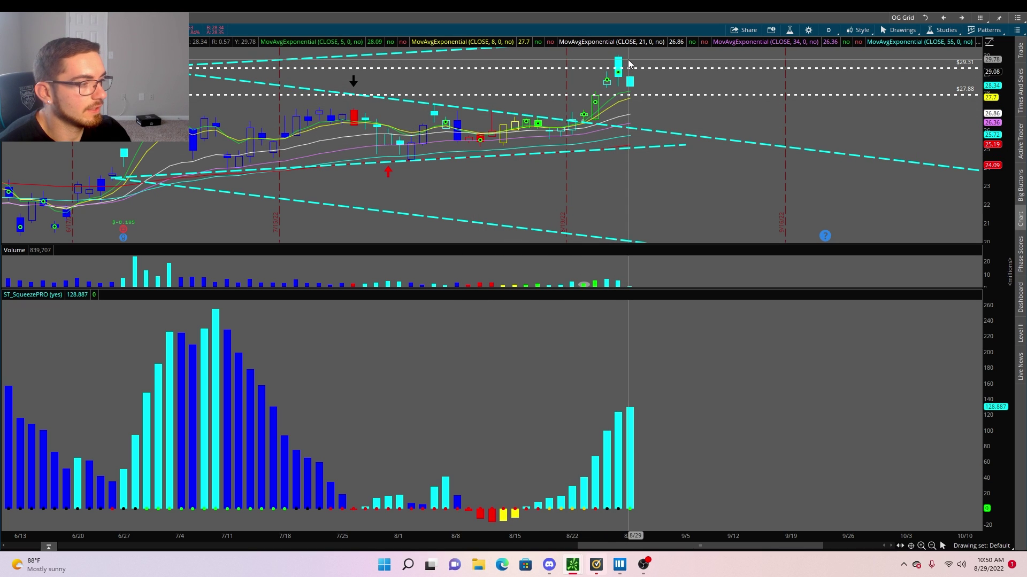
- Draw SqueezePRO trendlines falling from the 7/11 peak to late July and rising through August
right_click(485, 403)
click(498, 381)
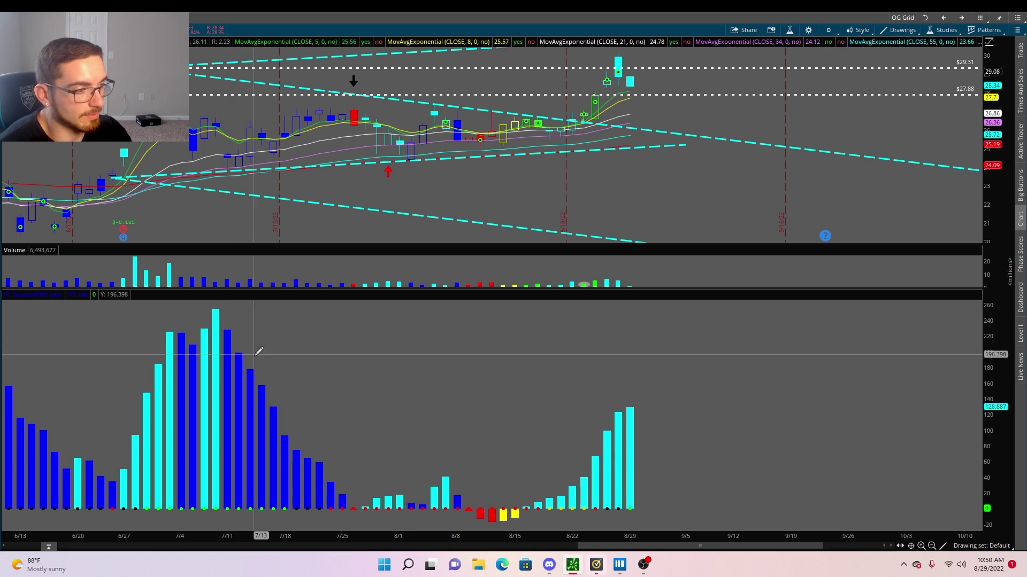
click(230, 317)
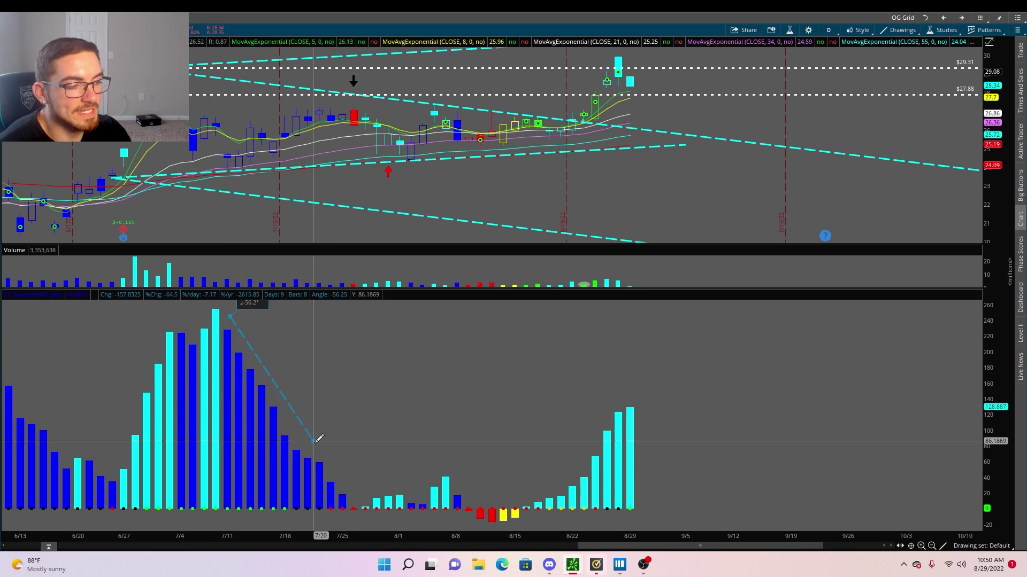
click(345, 489)
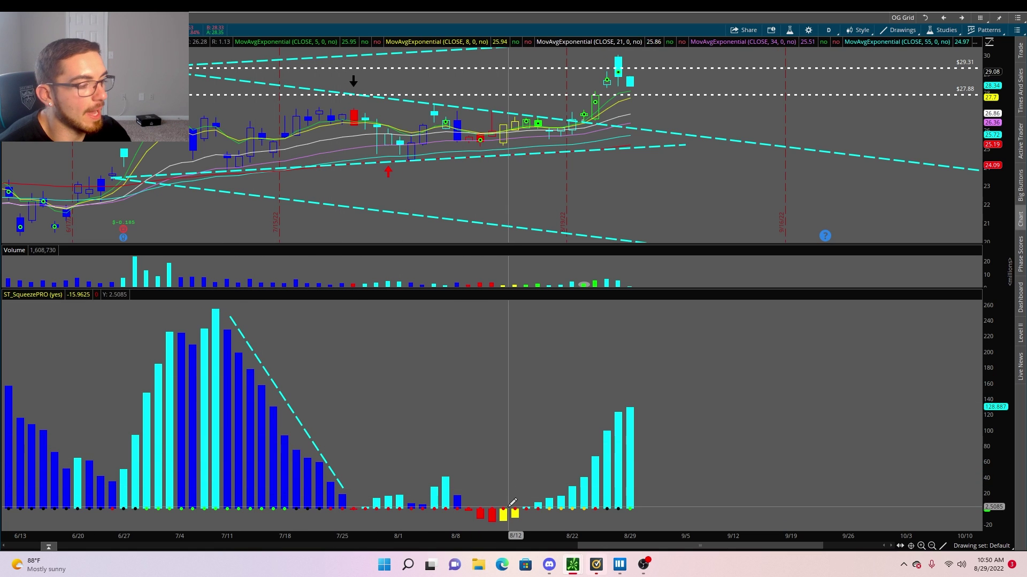
click(618, 405)
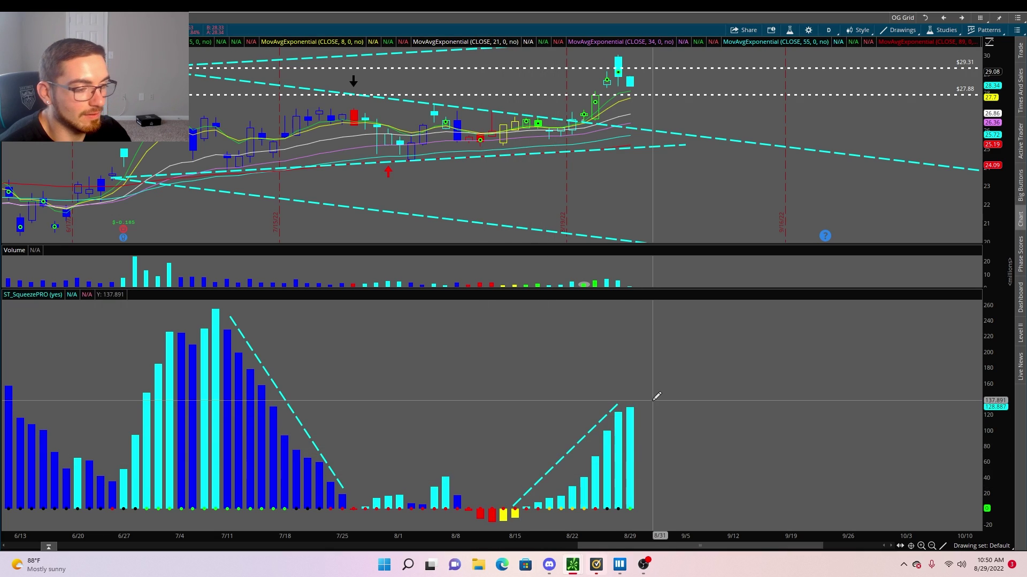
- Add trendlines along the late-April histogram drop and the March recovery from its low
scroll(658, 407, up, 5)
scroll(607, 419, up, 5)
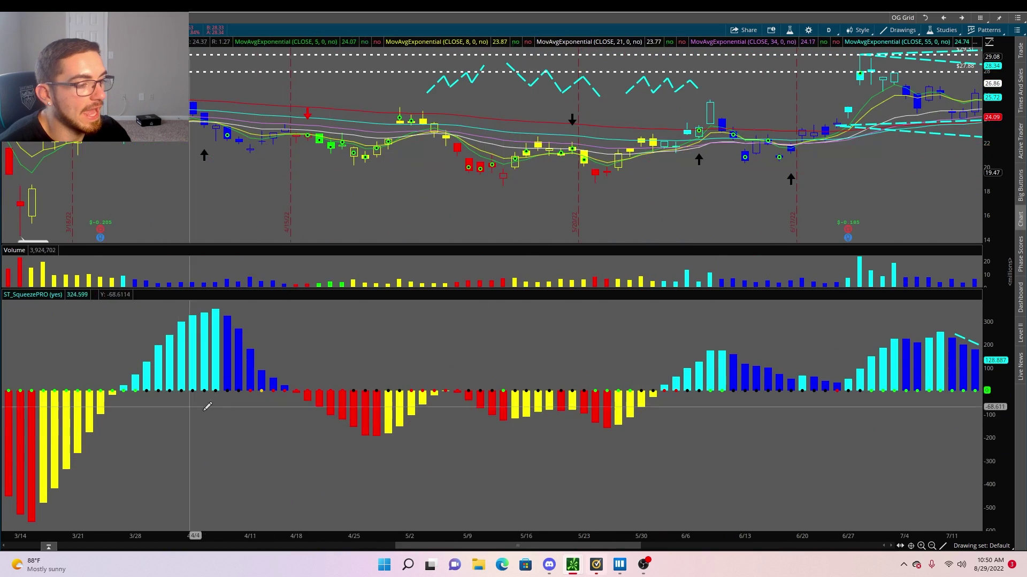
click(285, 398)
click(359, 438)
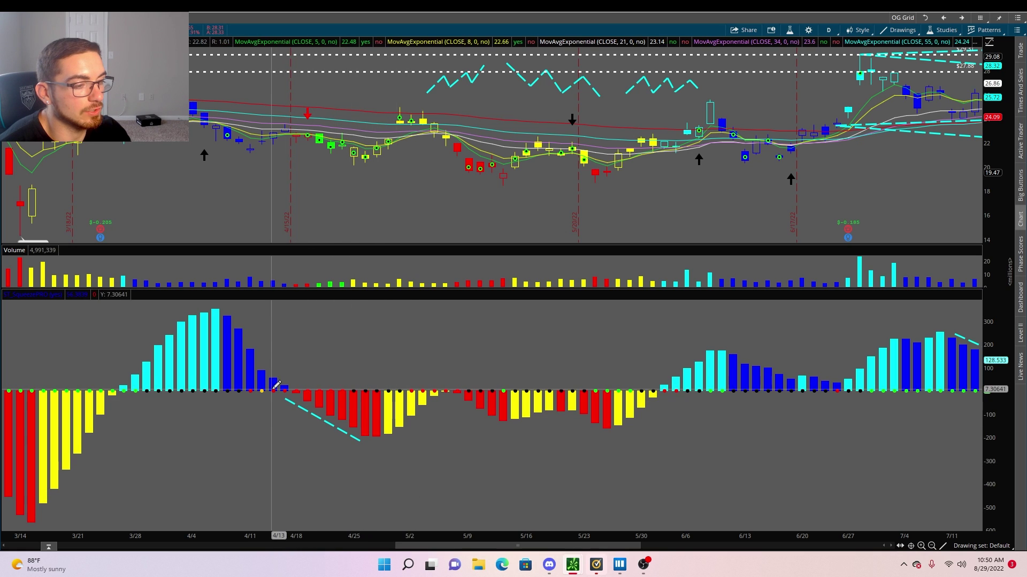
scroll(374, 479, up, 3)
click(181, 500)
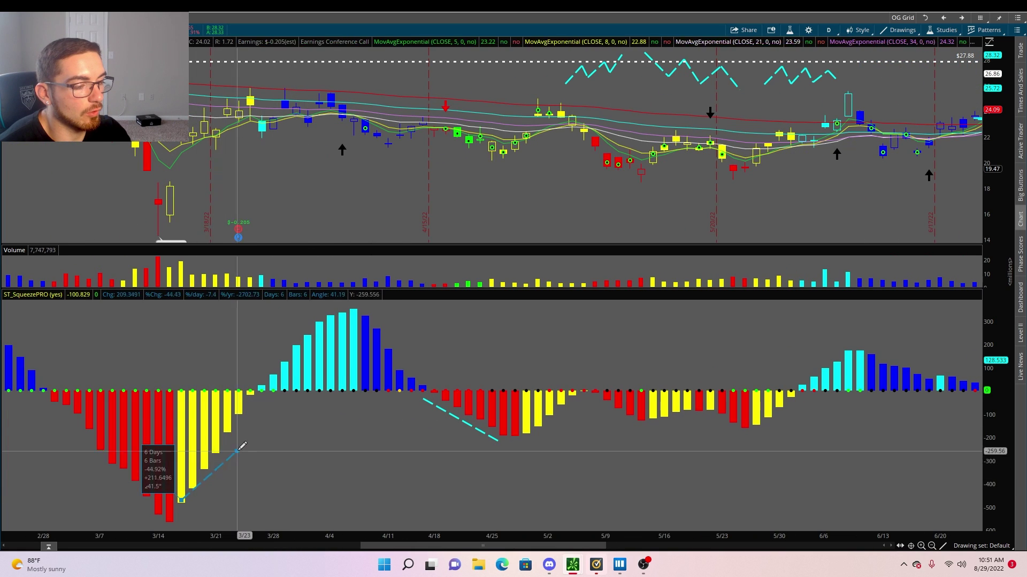
click(259, 412)
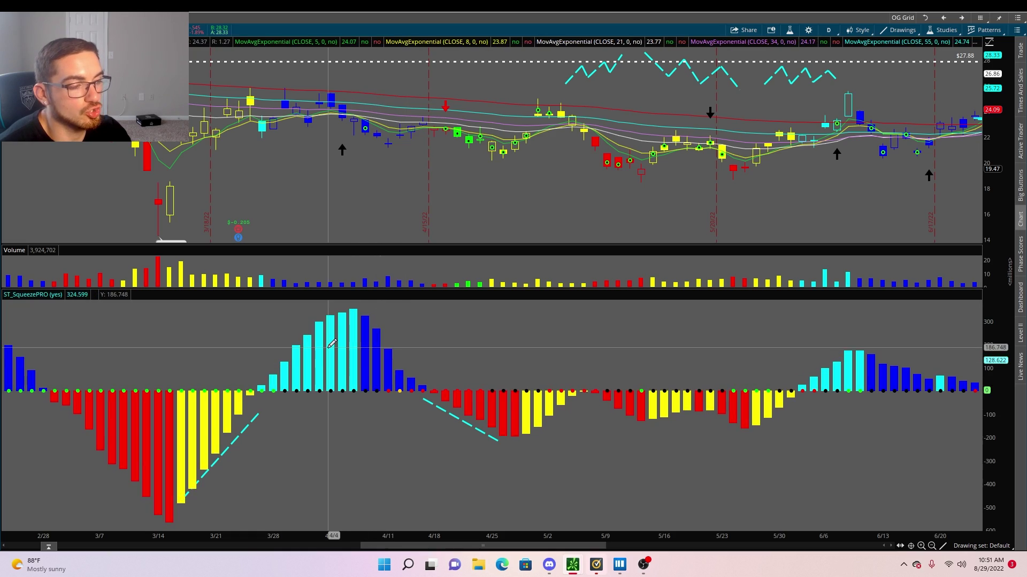
- Cancel an extra trendline, return to selection mode, and switch the chart to 30-minute bars
scroll(385, 349, down, 15)
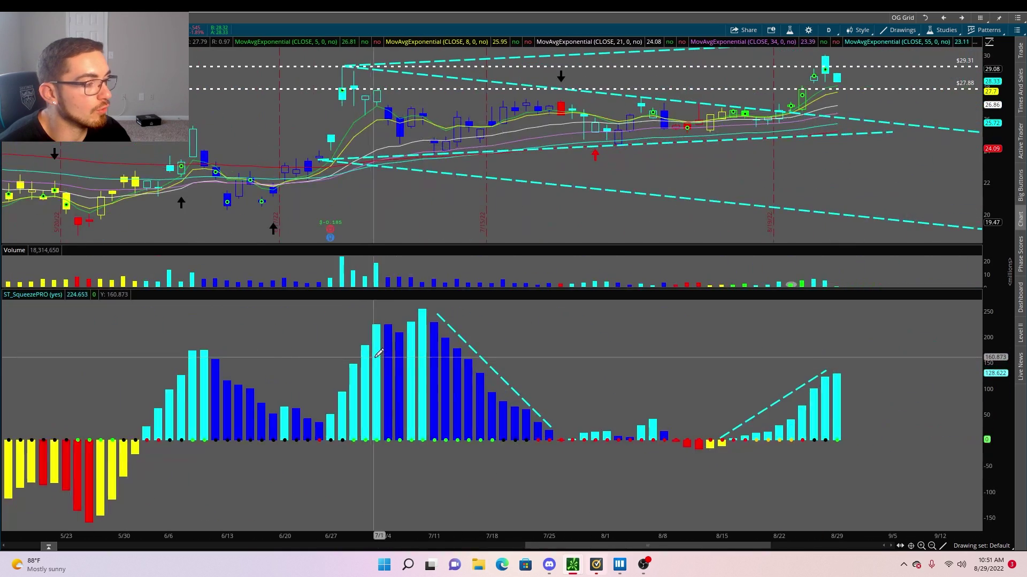
scroll(435, 367, up, 2)
scroll(512, 190, up, 2)
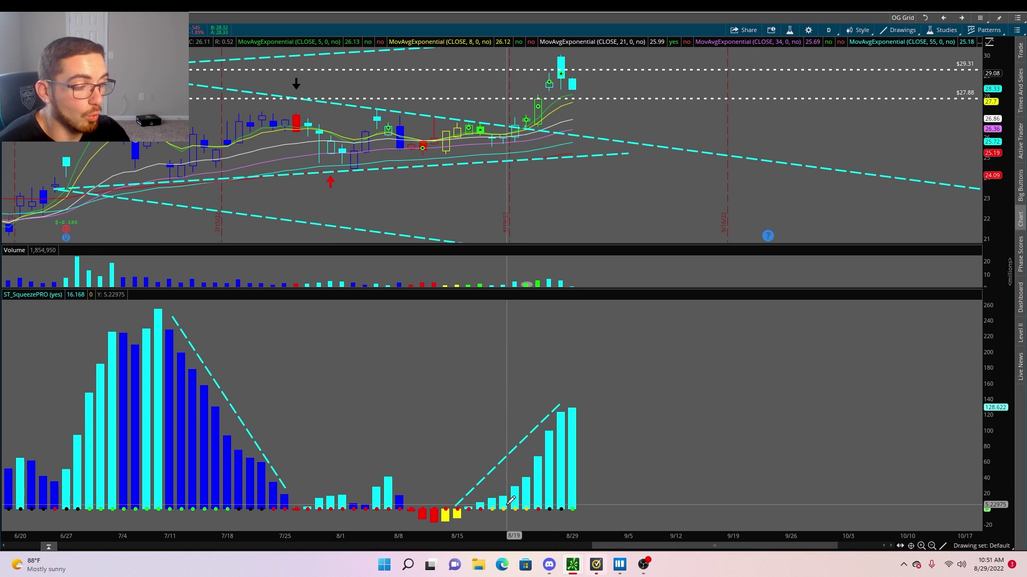
mouse_move(492, 500)
mouse_down()
mouse_move(526, 477)
mouse_move(503, 486)
mouse_move(550, 433)
mouse_move(576, 380)
mouse_up()
right_click(577, 377)
click(600, 371)
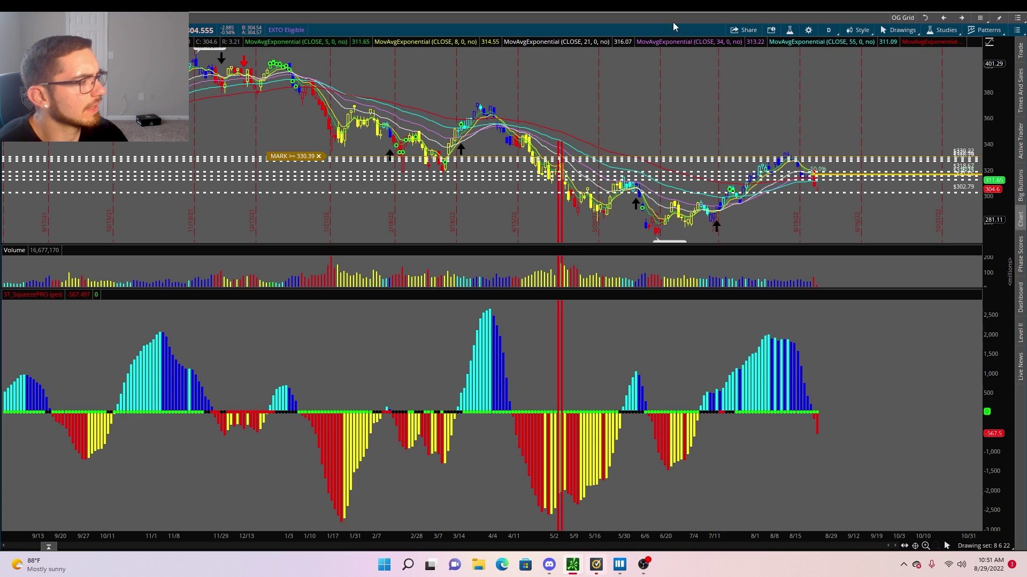
click(828, 34)
click(804, 130)
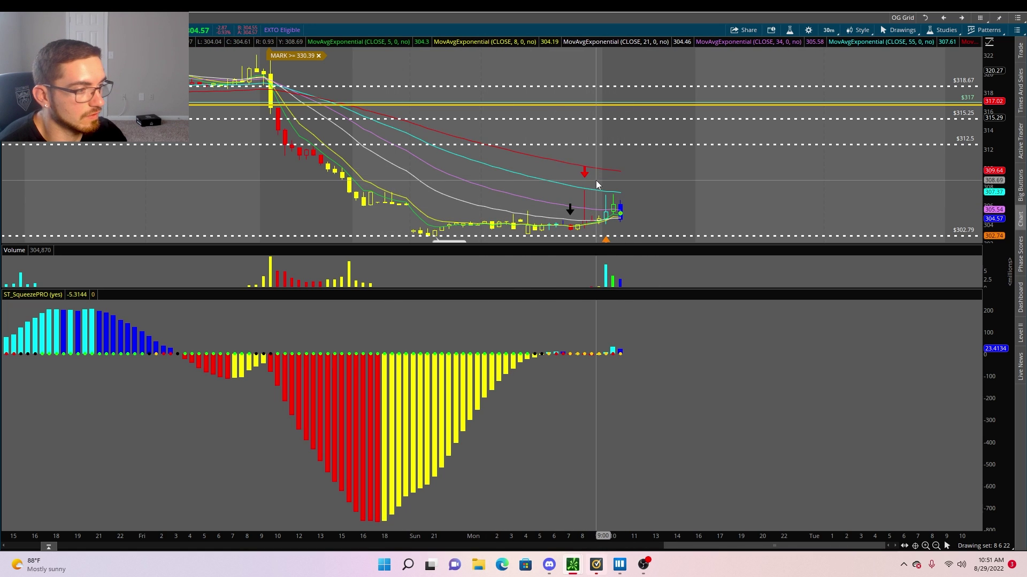
- Toggle pan and selection cursor modes and rescale the price axis to about 300–325
middle_click(673, 180)
click(701, 196)
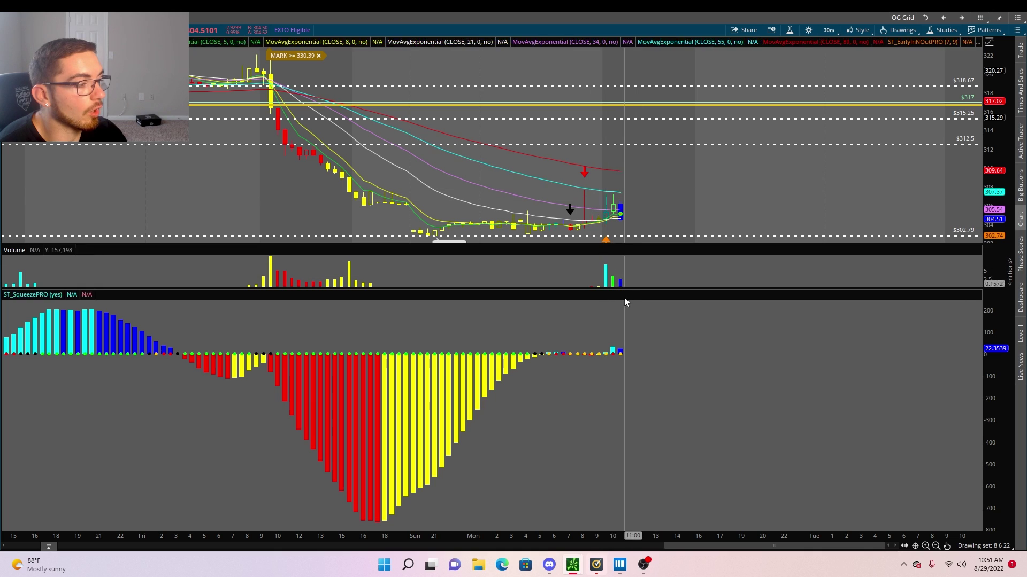
middle_click(634, 208)
click(662, 217)
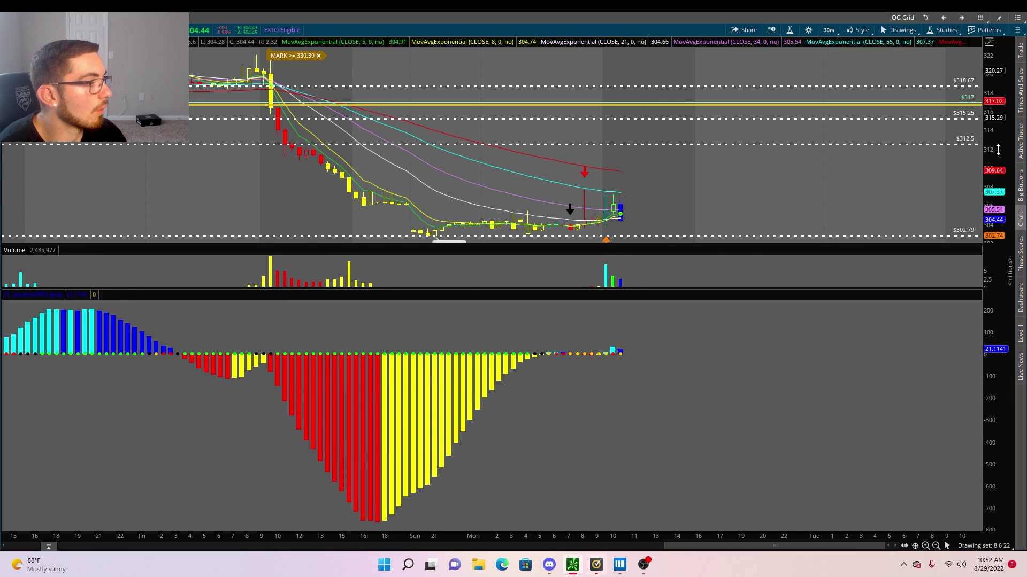
drag(998, 150, 998, 161)
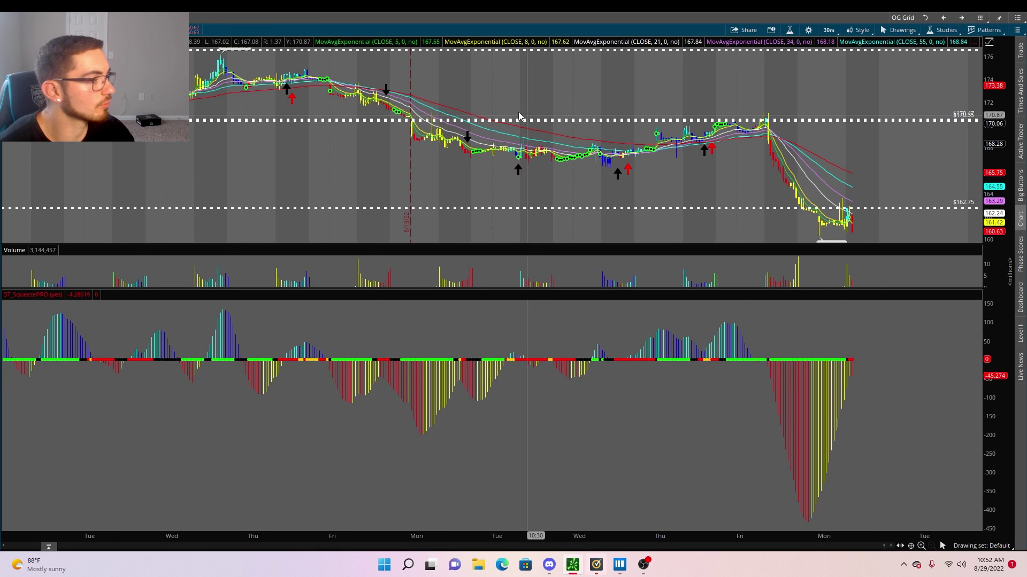
- Zoom in on the Thursday–Monday span and switch the chart to 5D:5m bars
drag(872, 94, 653, 155)
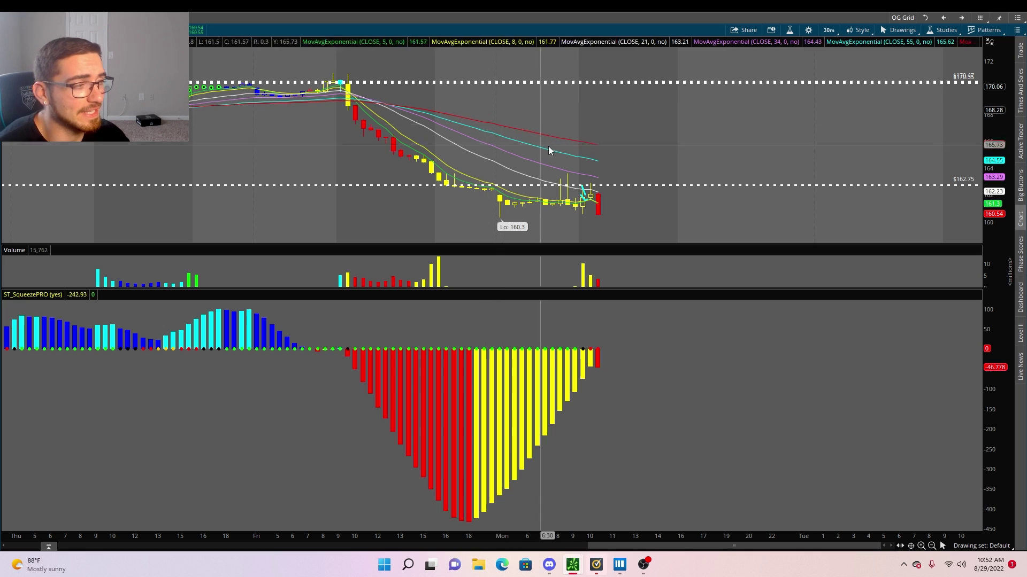
click(828, 30)
click(799, 88)
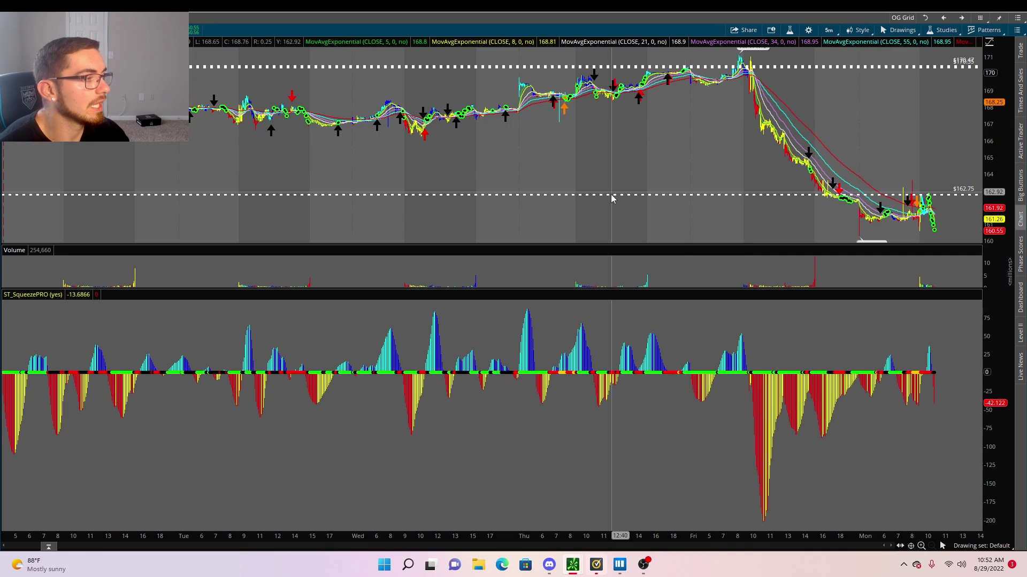
scroll(503, 202, up, 3)
scroll(502, 202, up, 5)
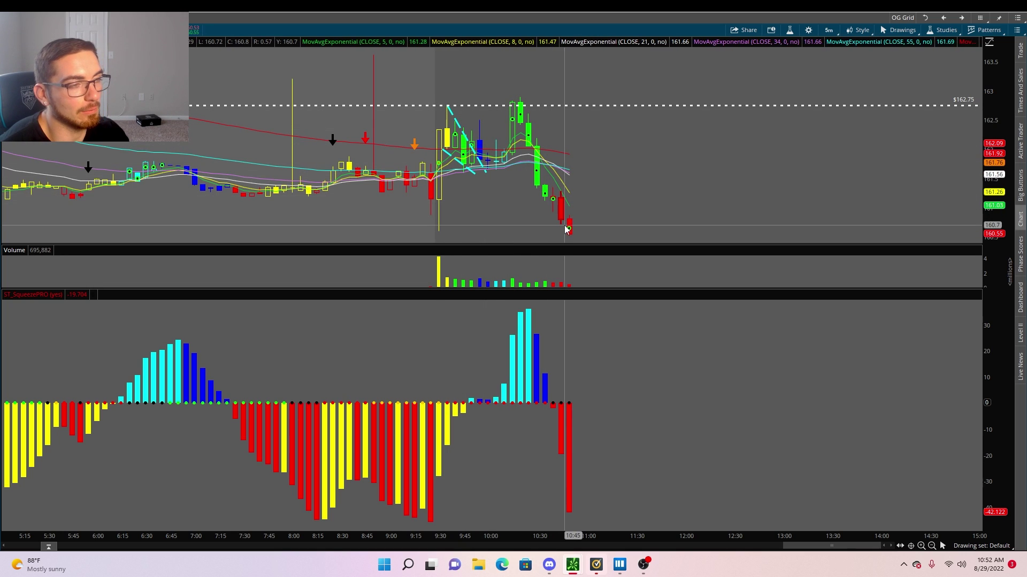
- Switch to 10D:30m bars, then 20D:1h bars with fewer days shown
click(829, 30)
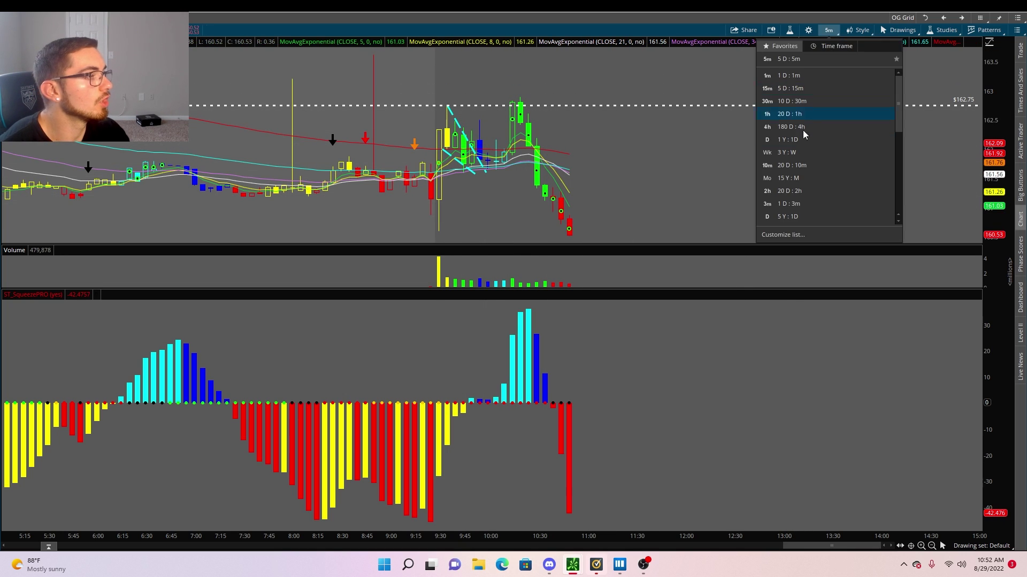
click(792, 101)
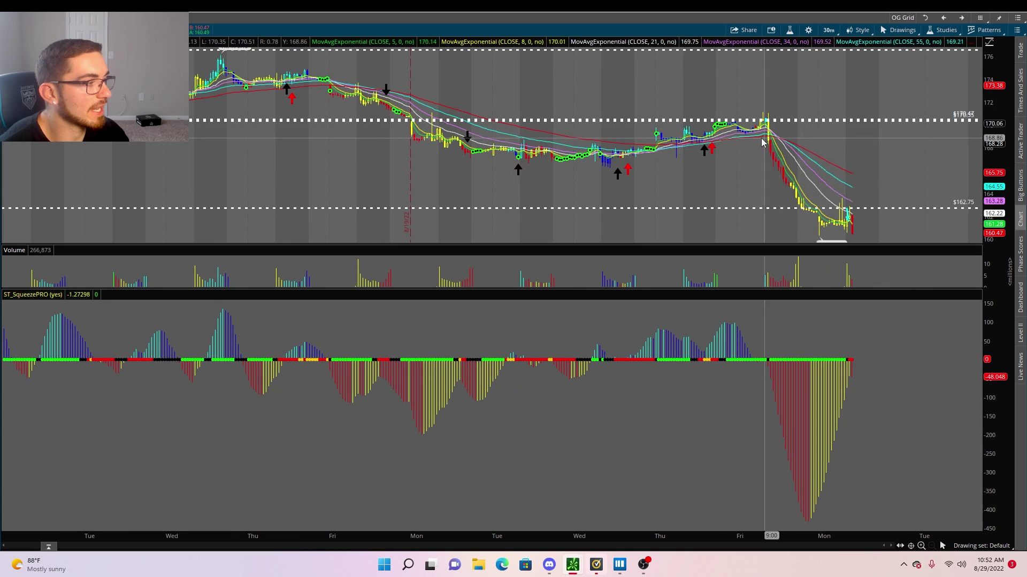
click(827, 29)
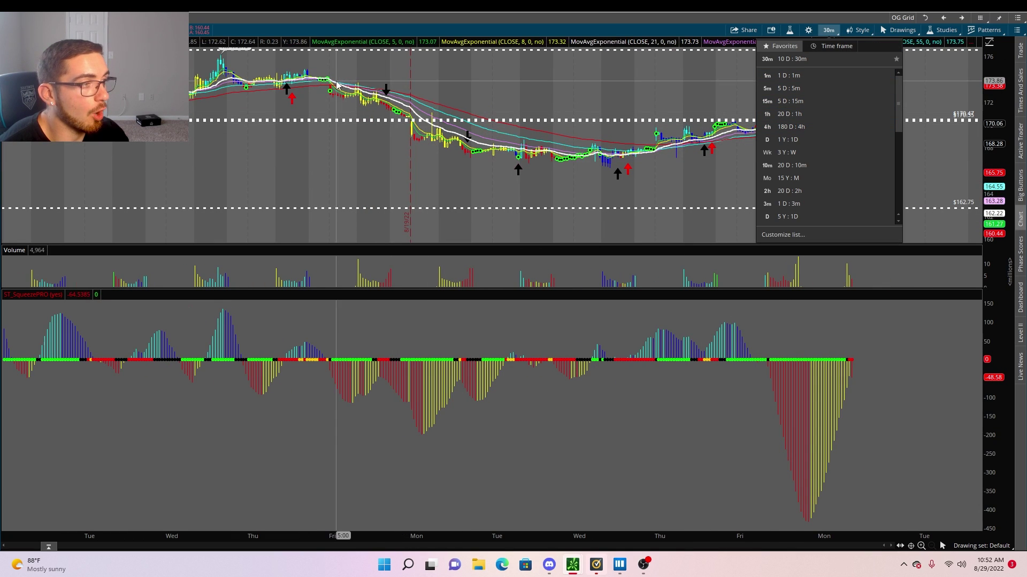
click(789, 114)
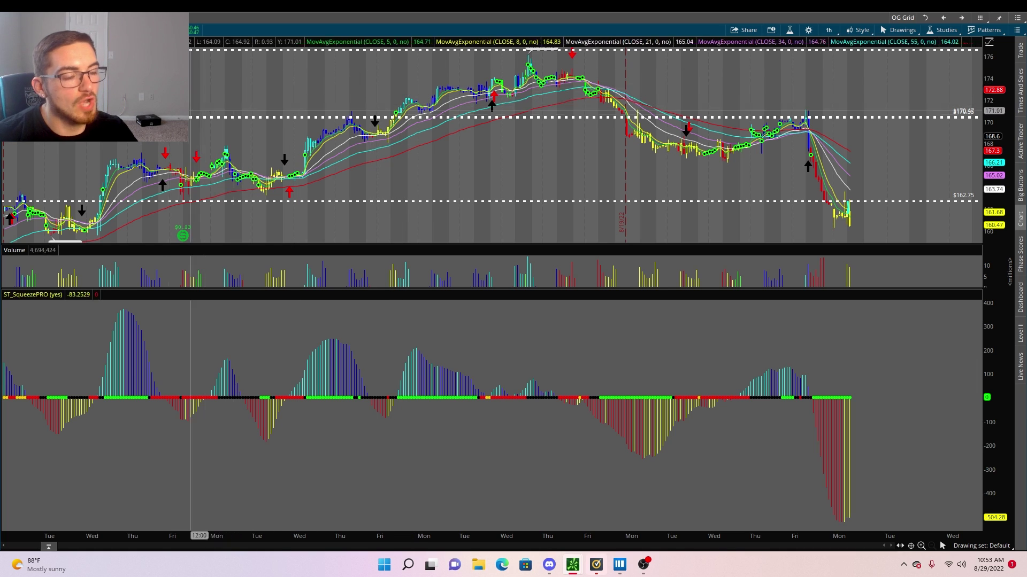
click(828, 30)
click(883, 63)
- Switch to 180D:4h bars and finish on daily bars
click(828, 30)
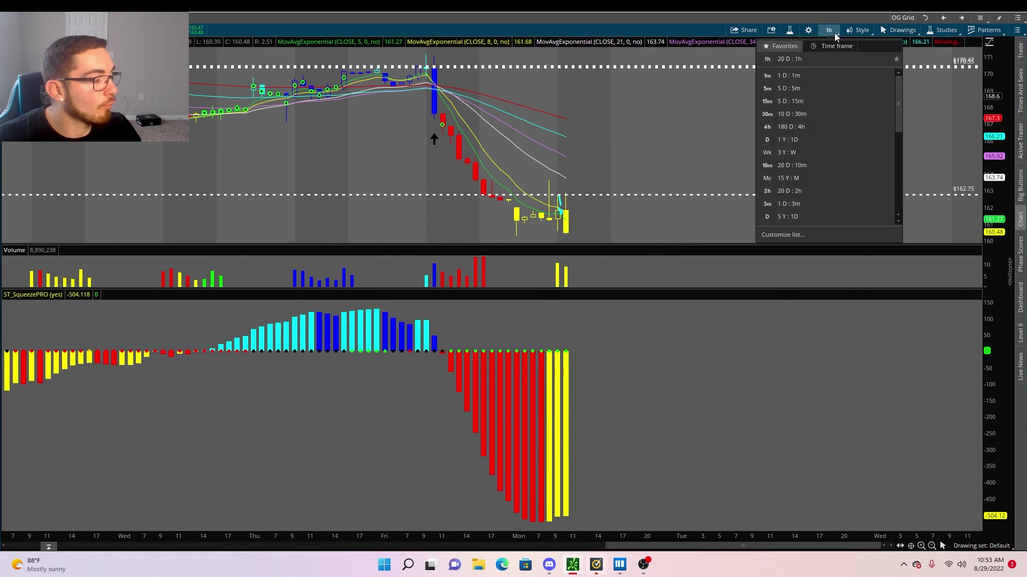
click(811, 127)
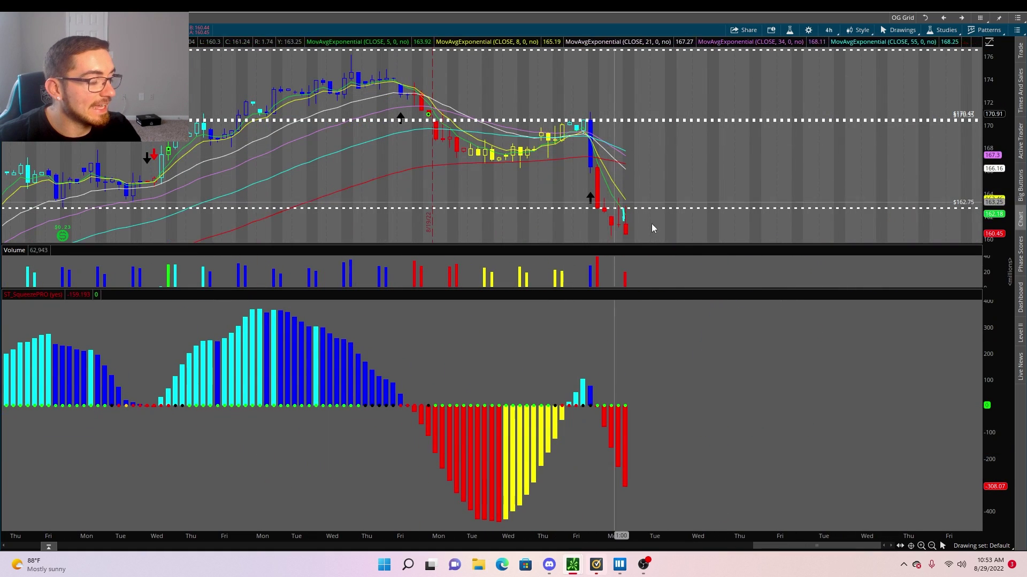
click(829, 30)
click(770, 151)
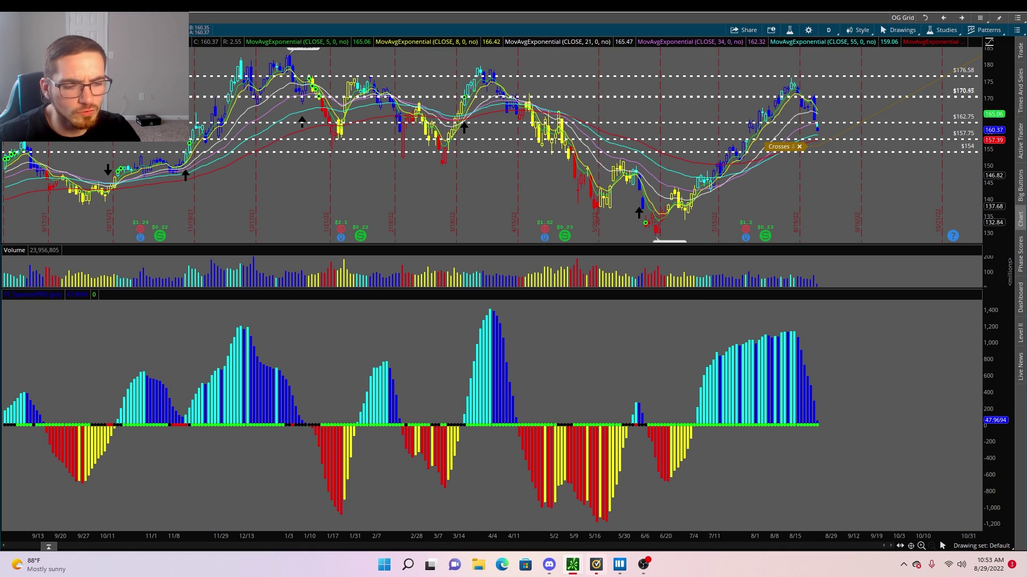
- Switch to the SqueezePRO and Ready Aim Fire layout and show the $28 symbol on 5D:5m bars
key(alt+Tab)
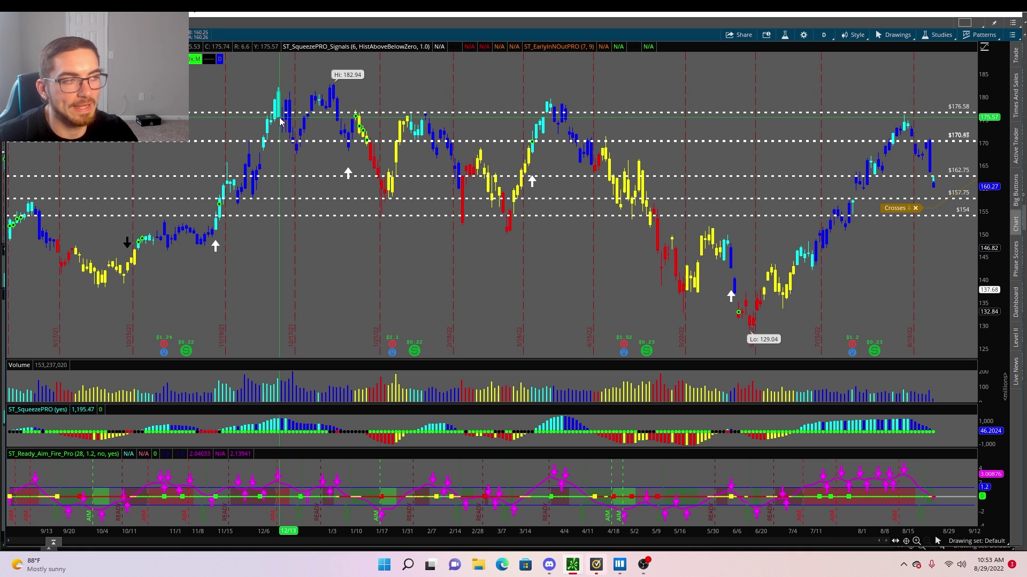
scroll(429, 252, up, 3)
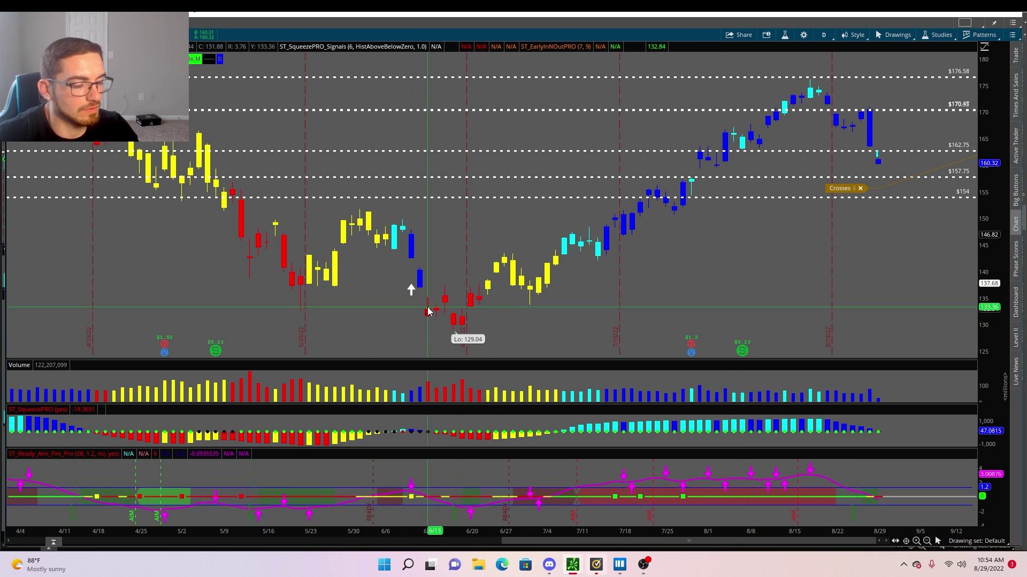
click(824, 35)
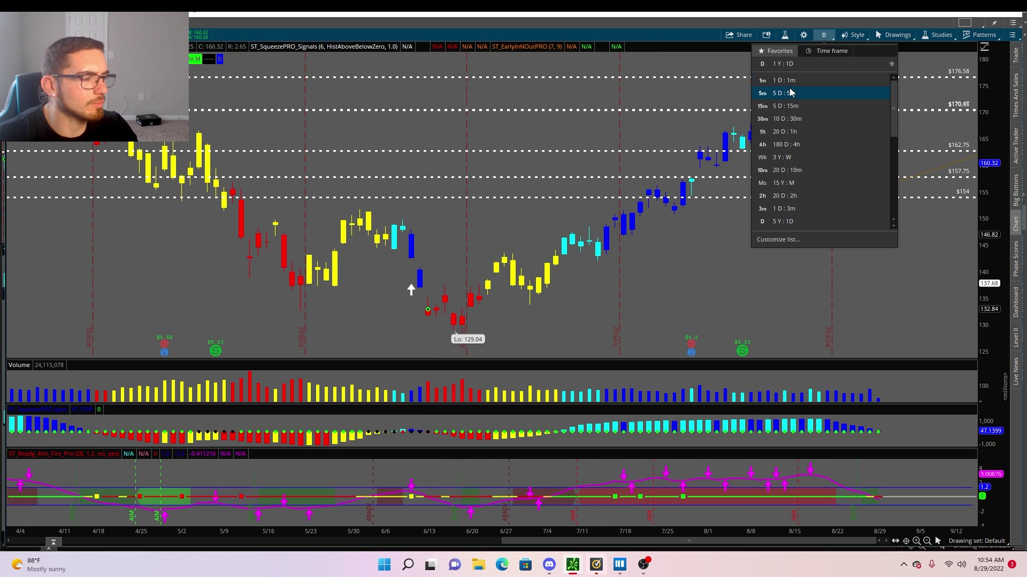
click(790, 94)
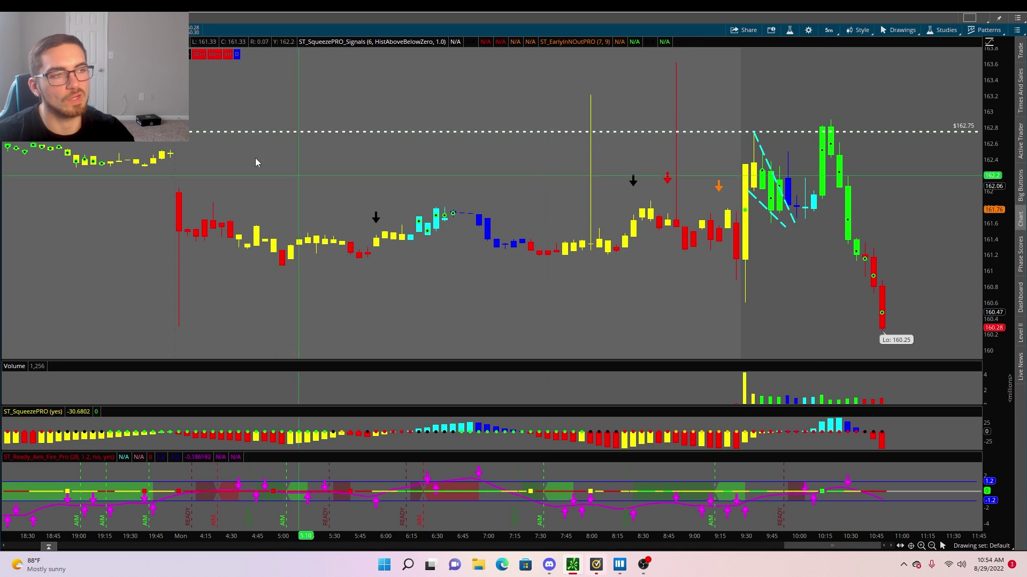
mouse_move(182, 54)
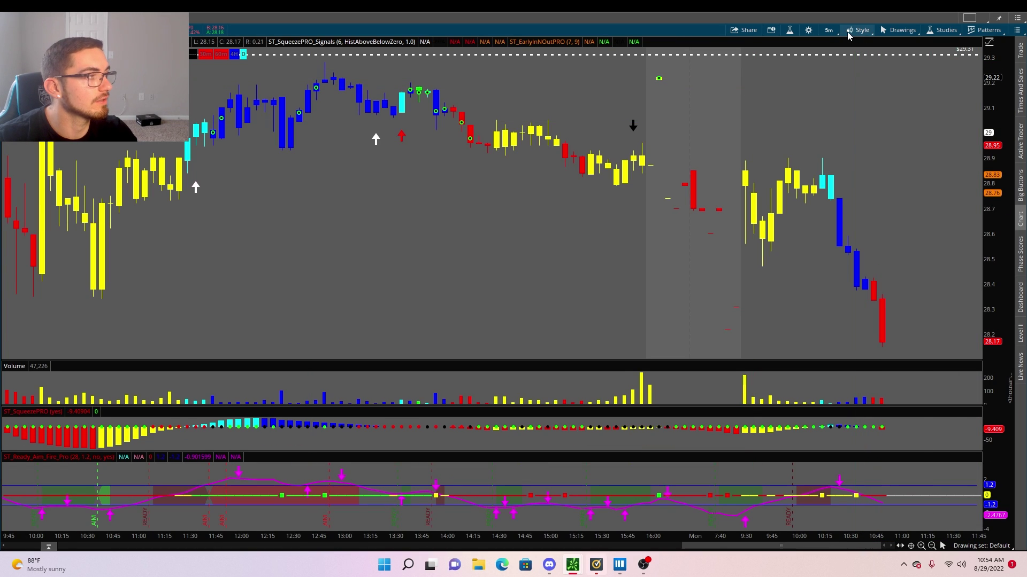
- Show the $28 stock on 1Y:1D daily candles, zoom in, and enlarge the Ready_Aim_Fire pane
click(828, 30)
click(809, 139)
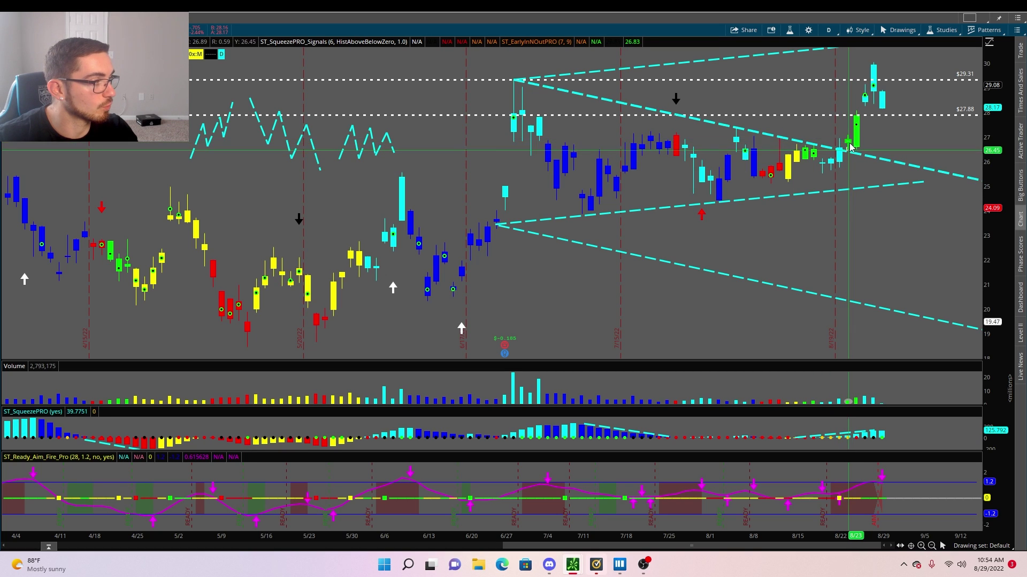
scroll(844, 155, up, 2)
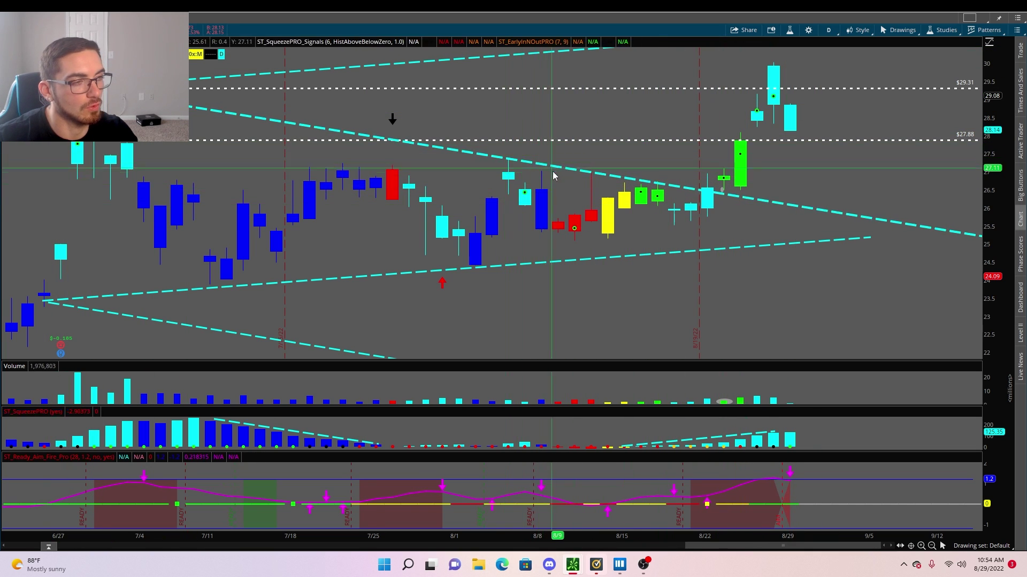
drag(453, 452, 453, 323)
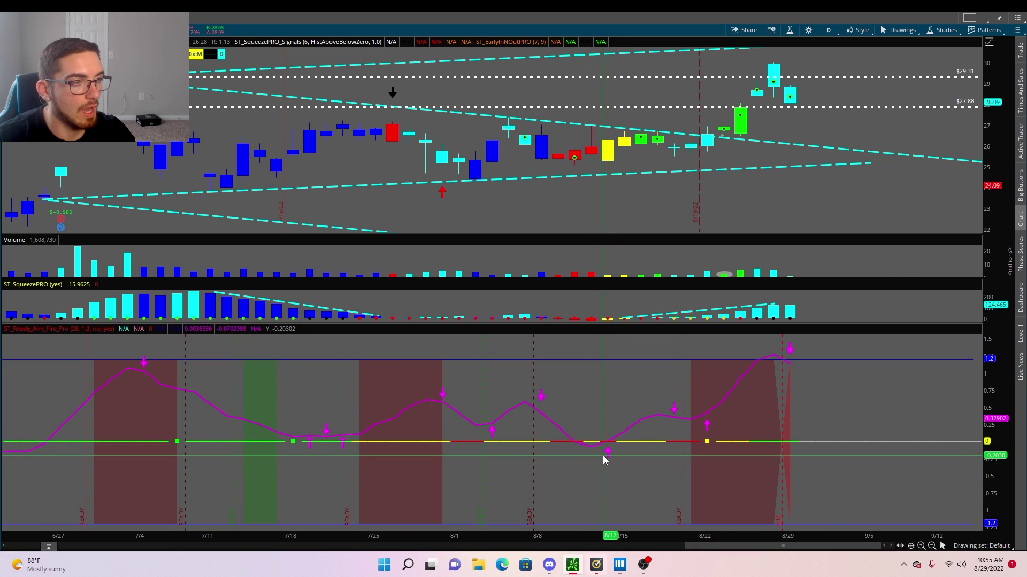
- Scroll back through the daily chart, then switch it to 3Y:W weekly candles
scroll(602, 456, up, 15)
scroll(343, 478, up, 6)
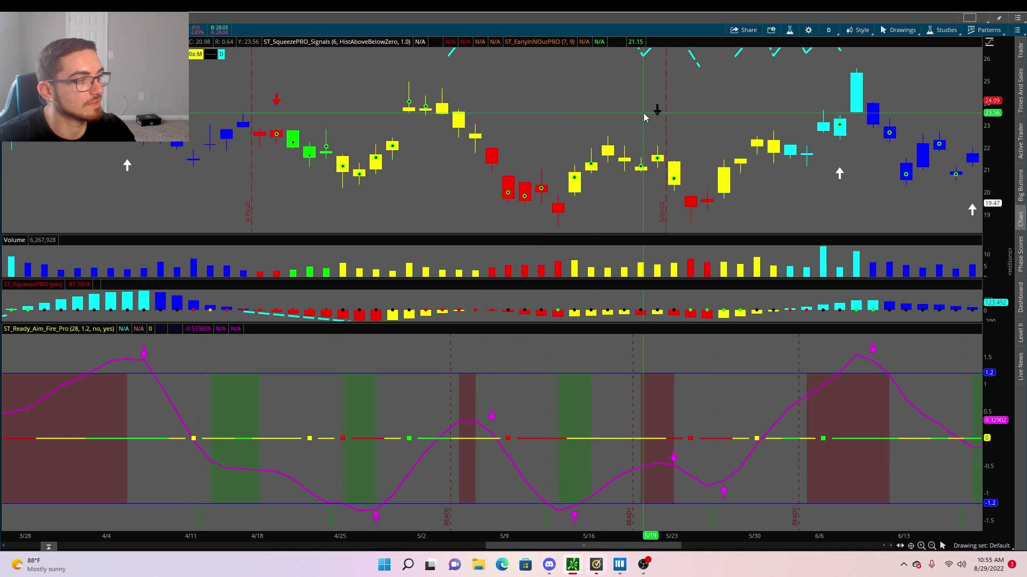
scroll(883, 177, down, 5)
scroll(795, 205, up, 5)
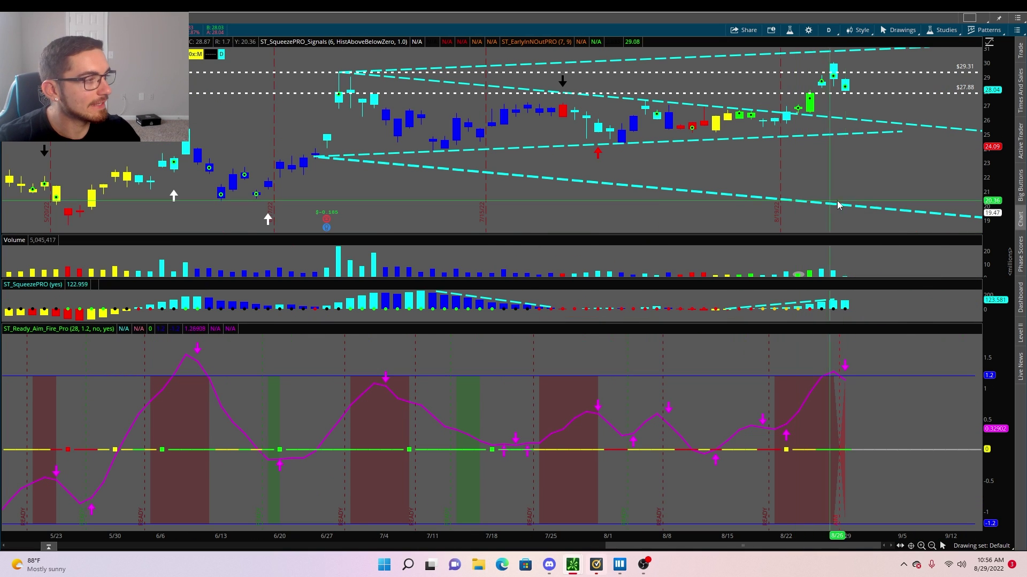
click(829, 30)
click(791, 159)
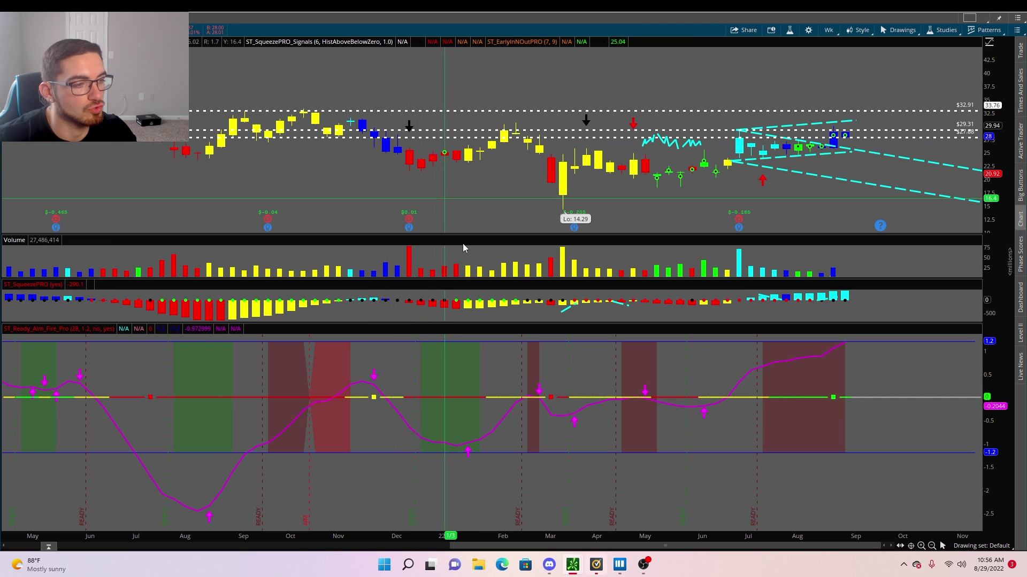
click(829, 33)
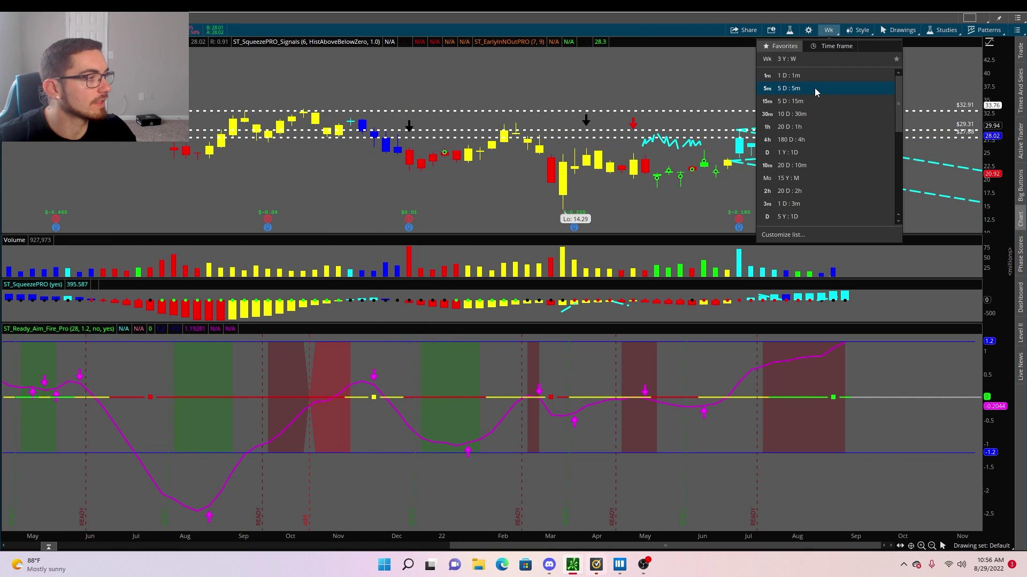
- Show the $162 stock on 5-minute bars, then on 10D:30m 30-minute bars
click(813, 88)
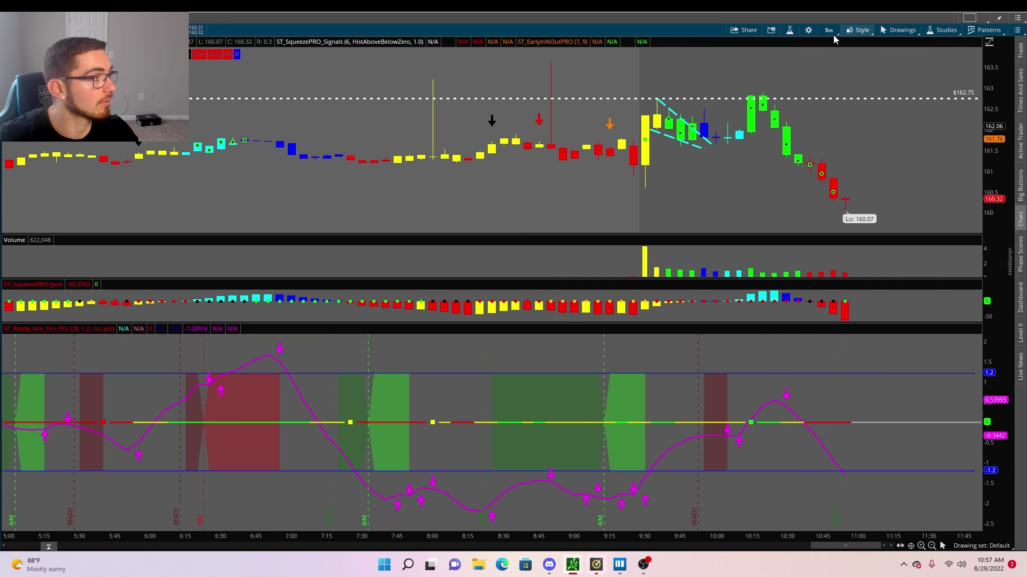
click(828, 30)
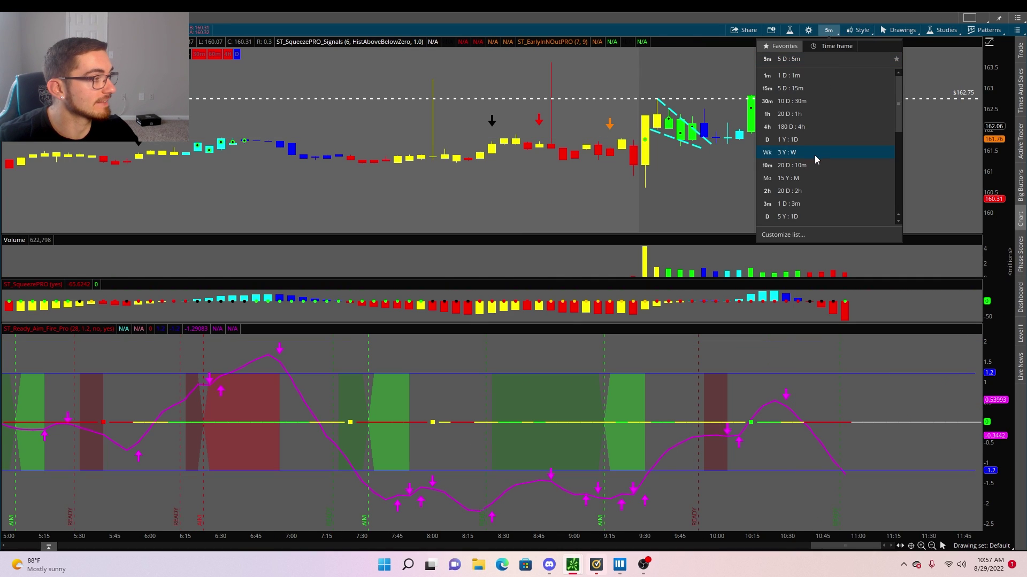
click(796, 101)
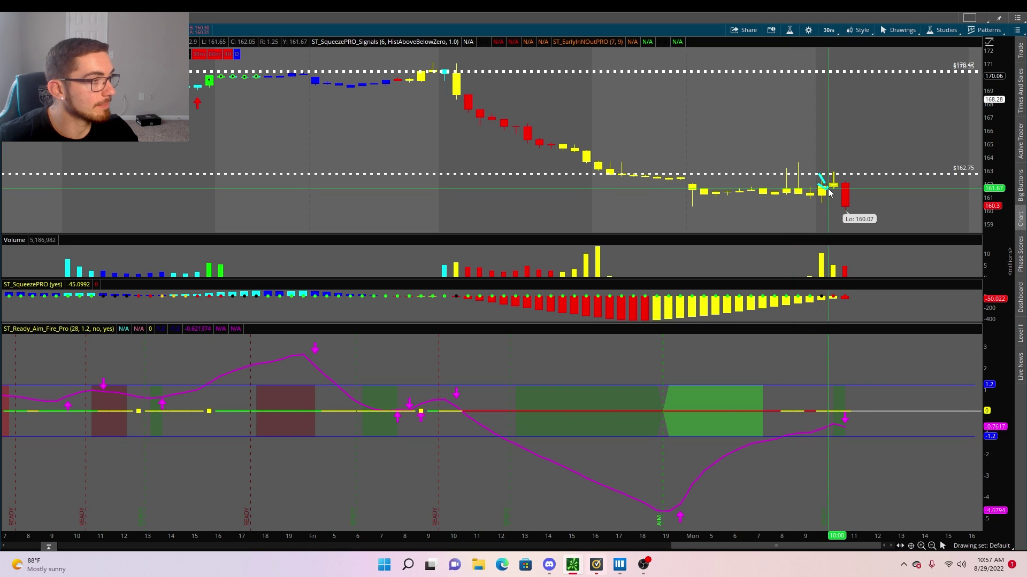